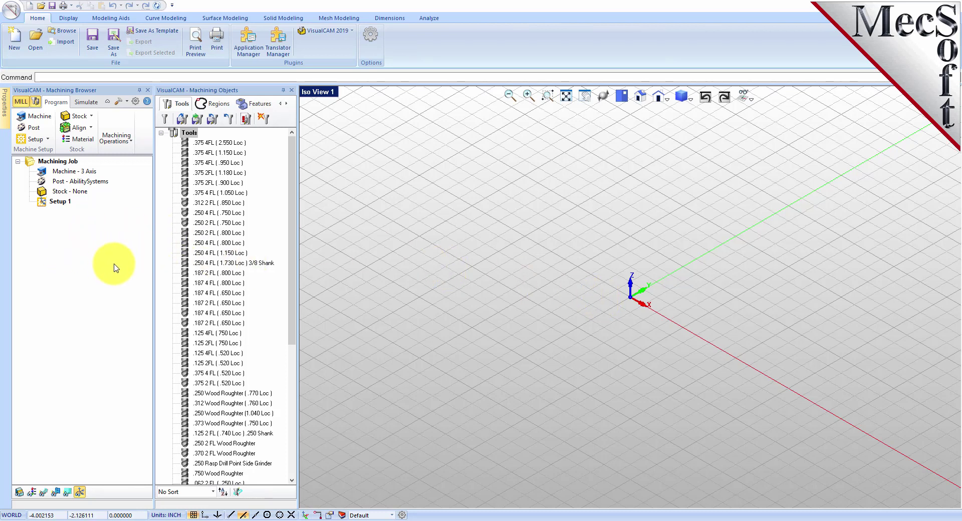
Close the Machining Objects panel and then the Machining Browser panel.
left_click(291, 90)
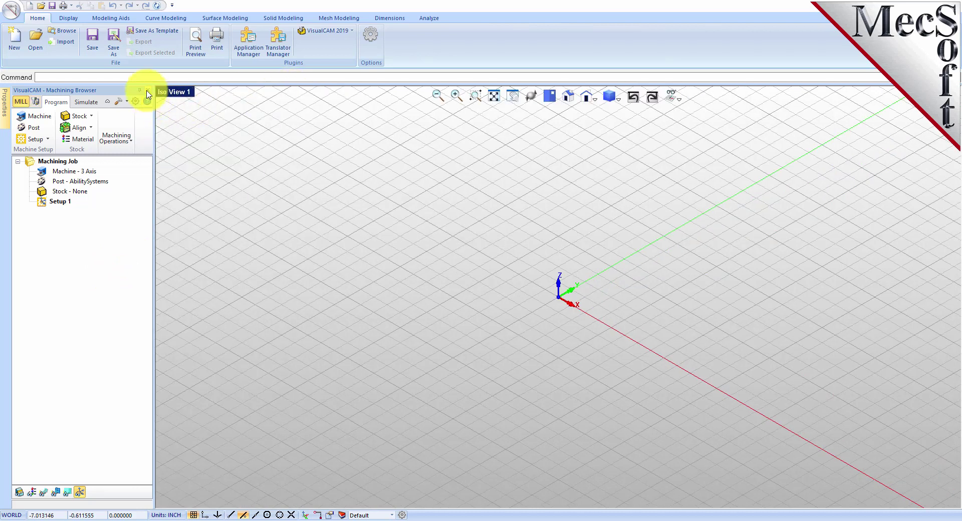
left_click(147, 90)
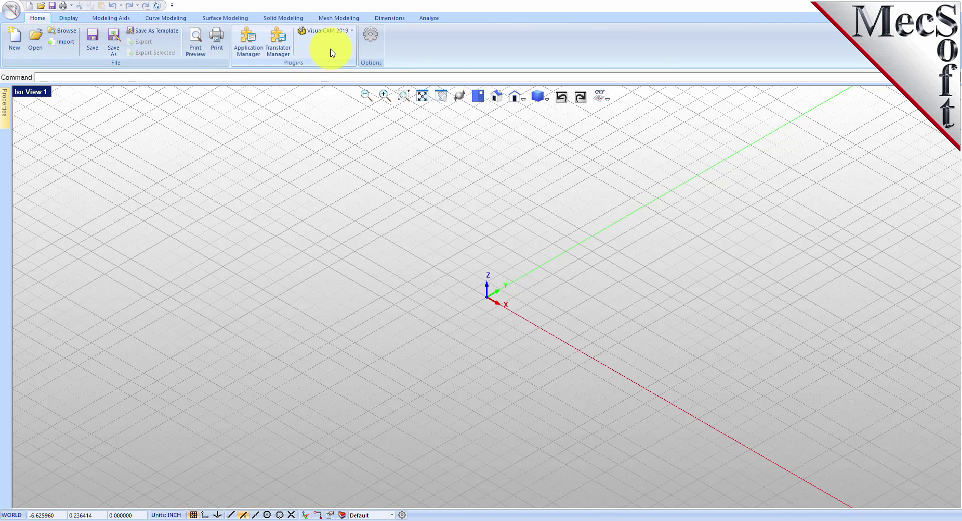
Load the MILL module from the VisualCAM ribbon module list.
left_click(352, 32)
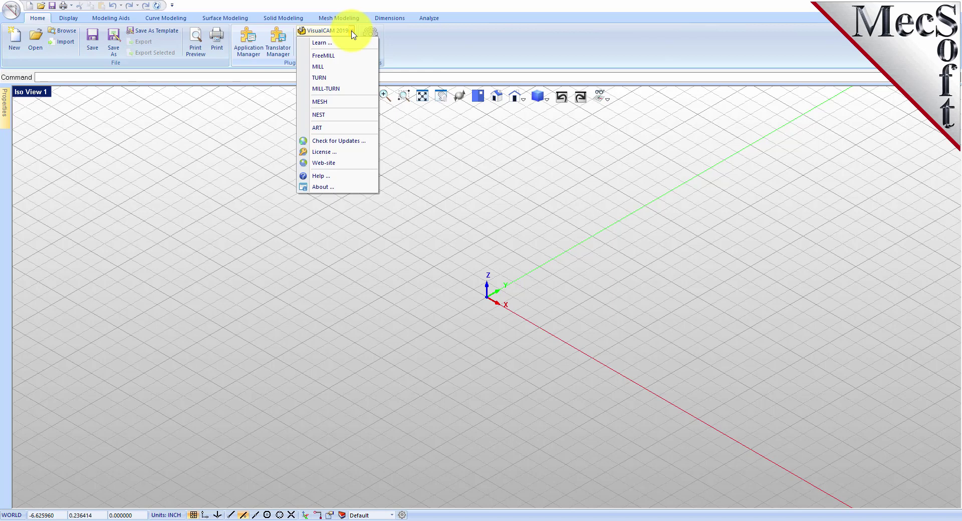
left_click(341, 66)
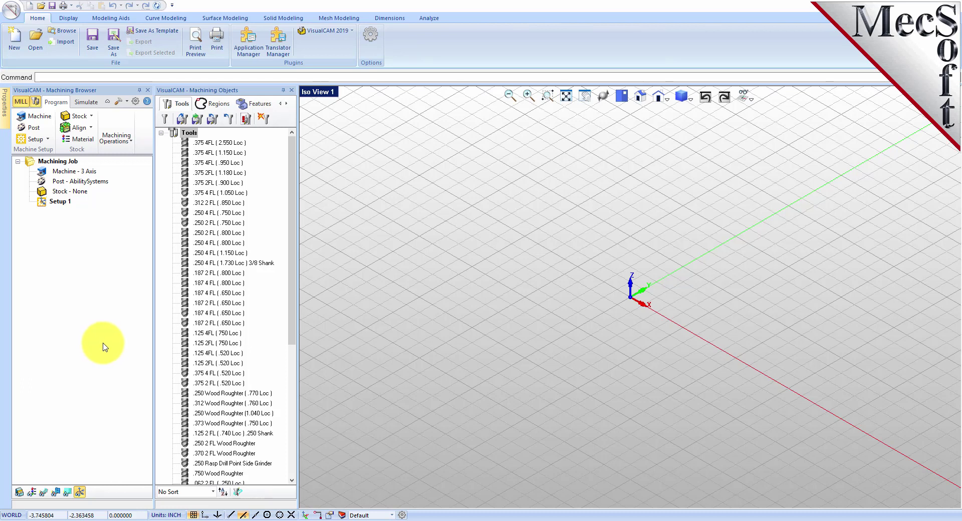
Dock Machining Objects below the Machining Browser, empty its Tools list, and narrow the left panels.
left_click(208, 92)
left_click_drag(208, 93, 152, 321)
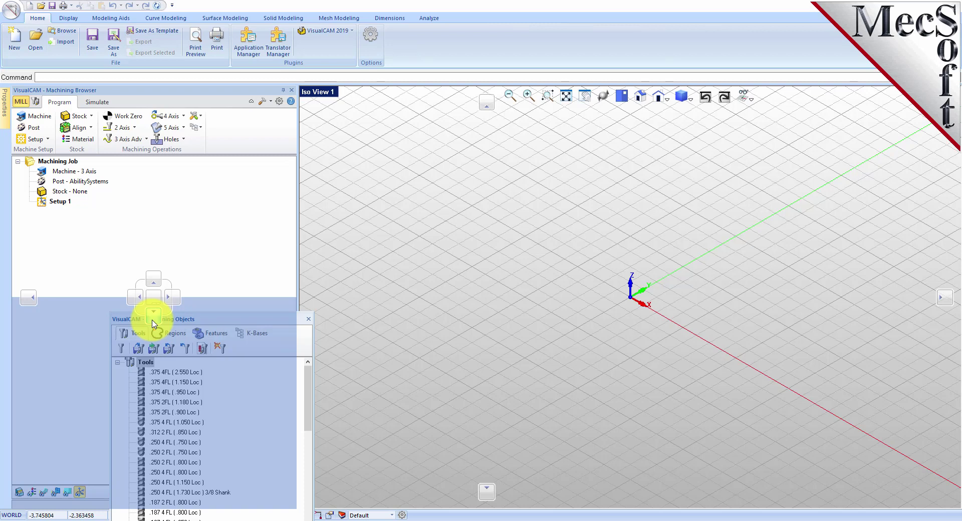
left_click_drag(152, 320, 153, 322)
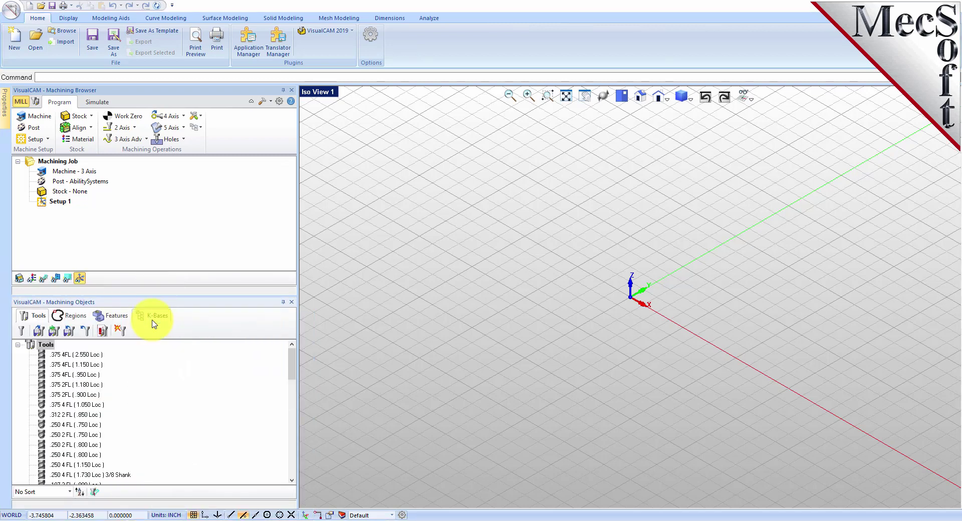
left_click(85, 331)
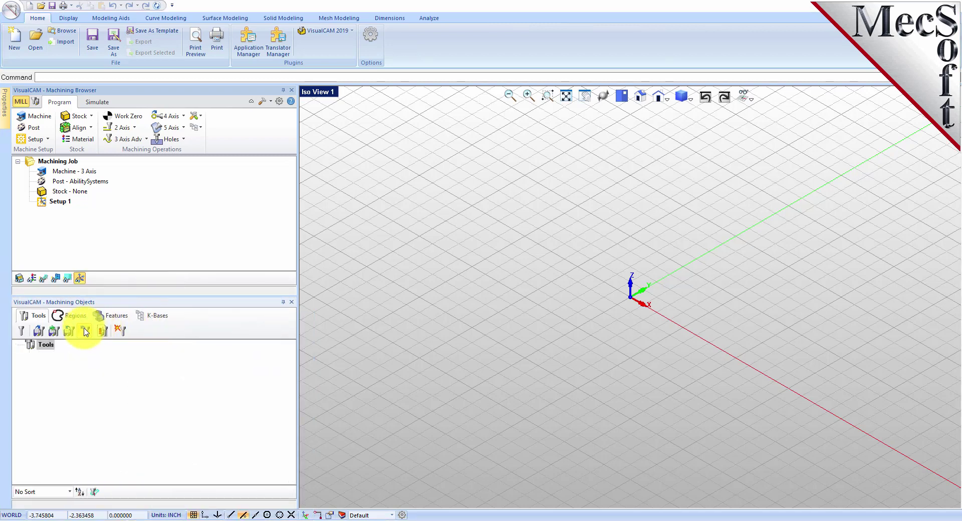
left_click_drag(299, 259, 210, 260)
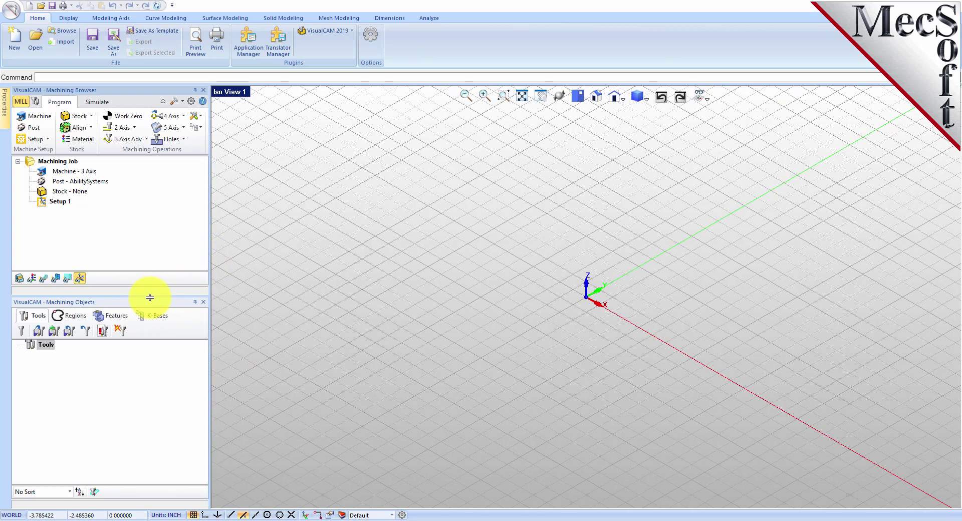
left_click_drag(149, 297, 149, 330)
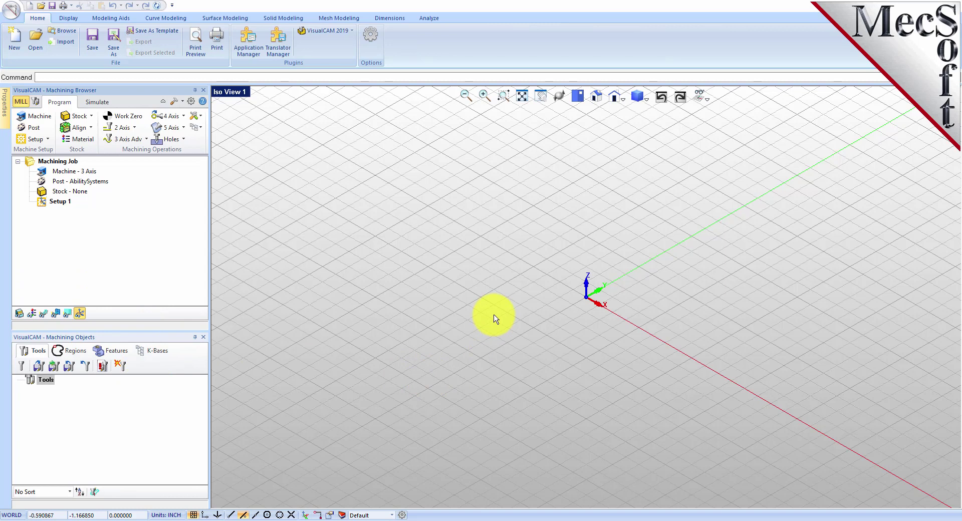
Open MILLQuickStartTutorial.vcp without loading its stored CAM preferences.
left_click(11, 13)
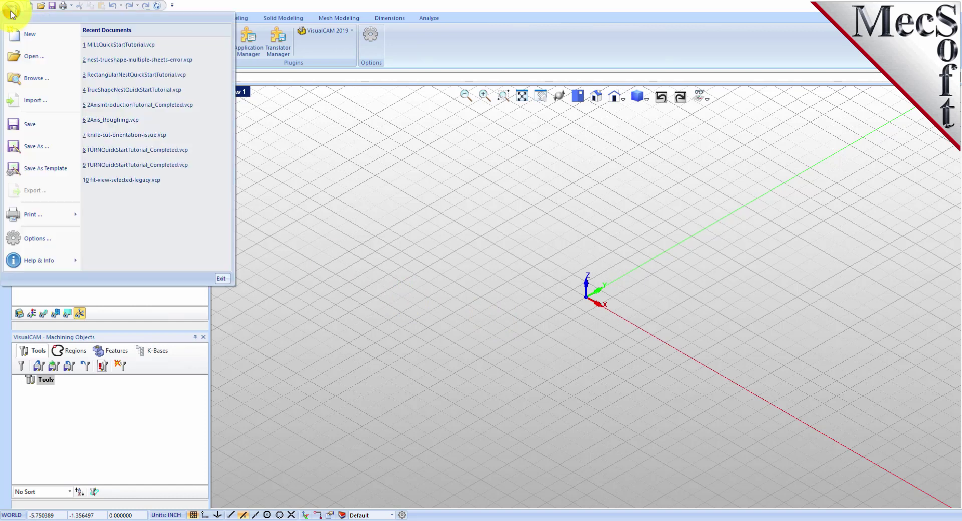
left_click(37, 59)
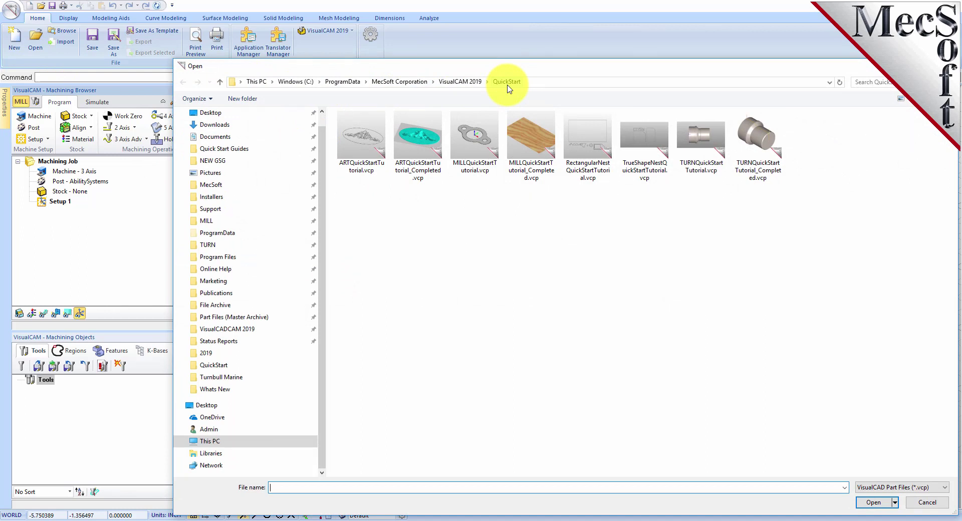
left_click(475, 166)
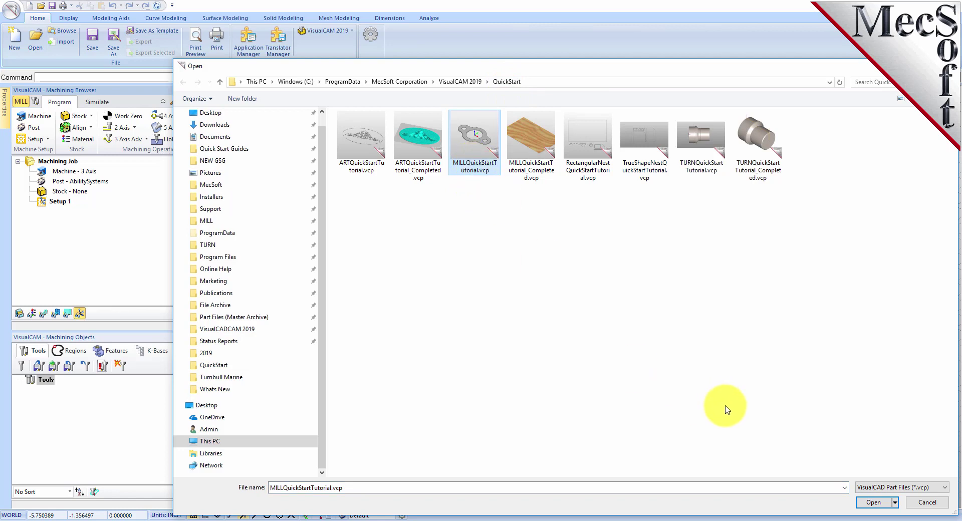
left_click(874, 503)
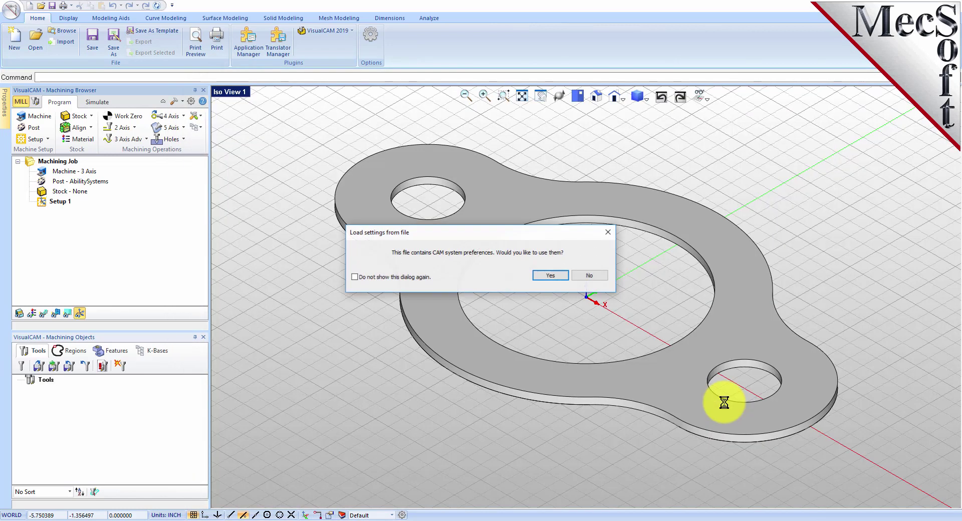
left_click(589, 275)
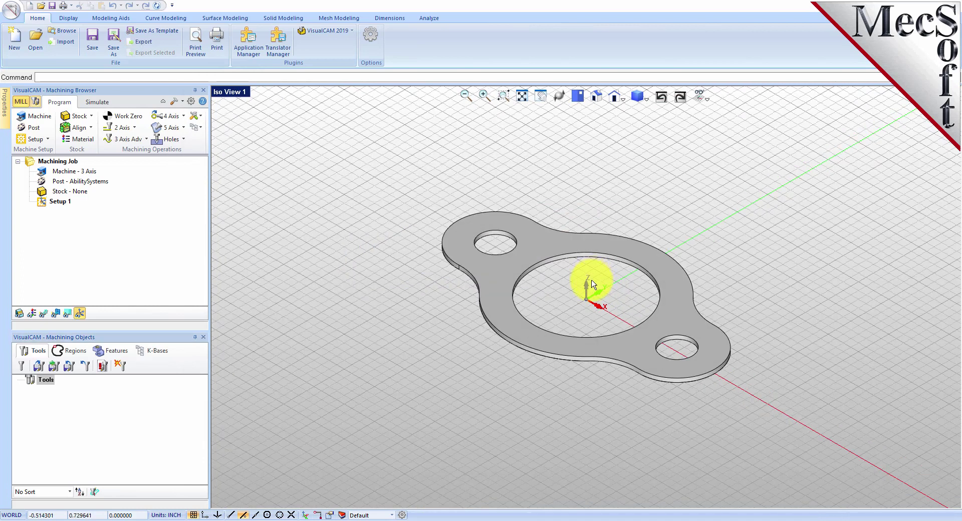
scroll(592, 300, "up", 1)
scroll(591, 299, "up", 1)
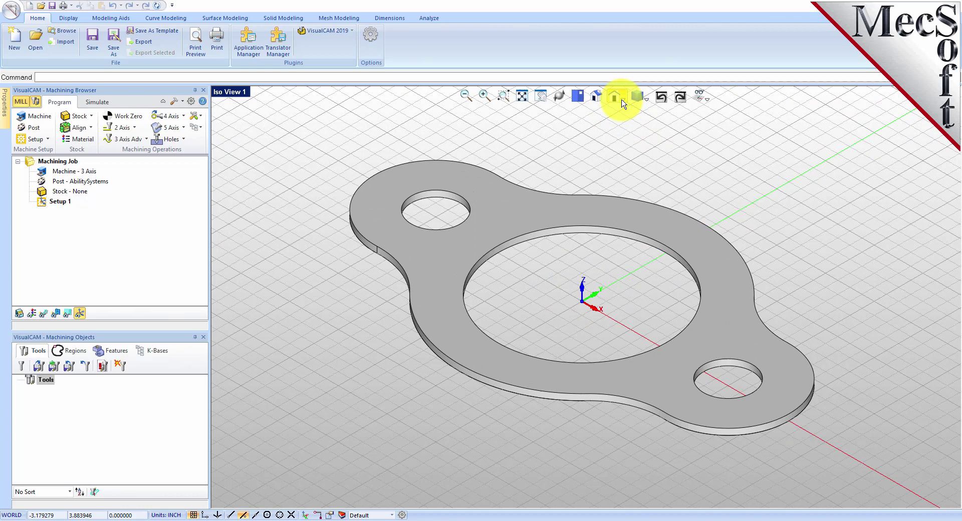
left_click(596, 100)
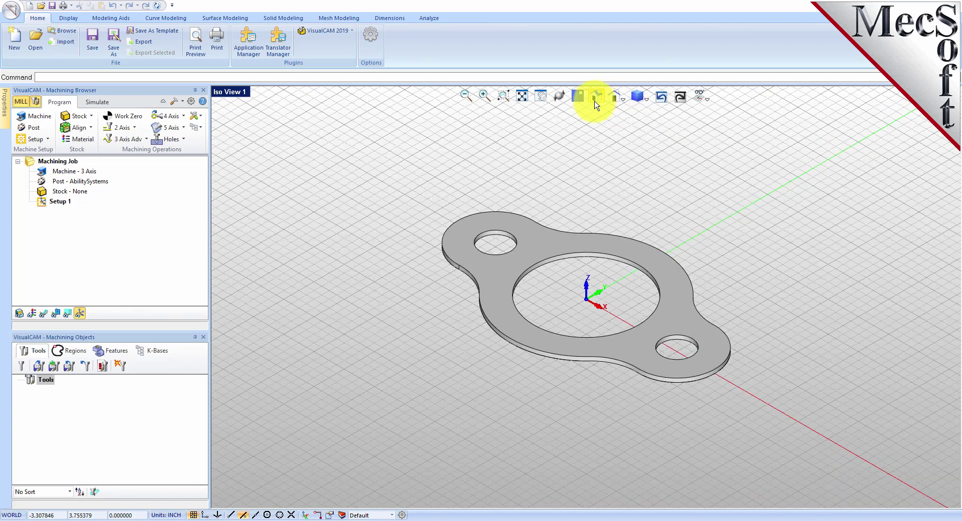
scroll(588, 293, "up", 2)
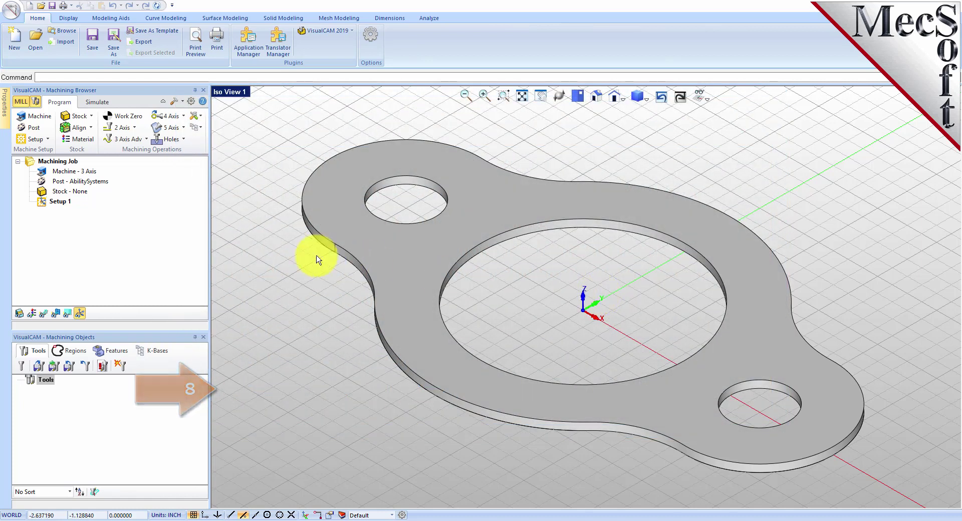
left_click(44, 118)
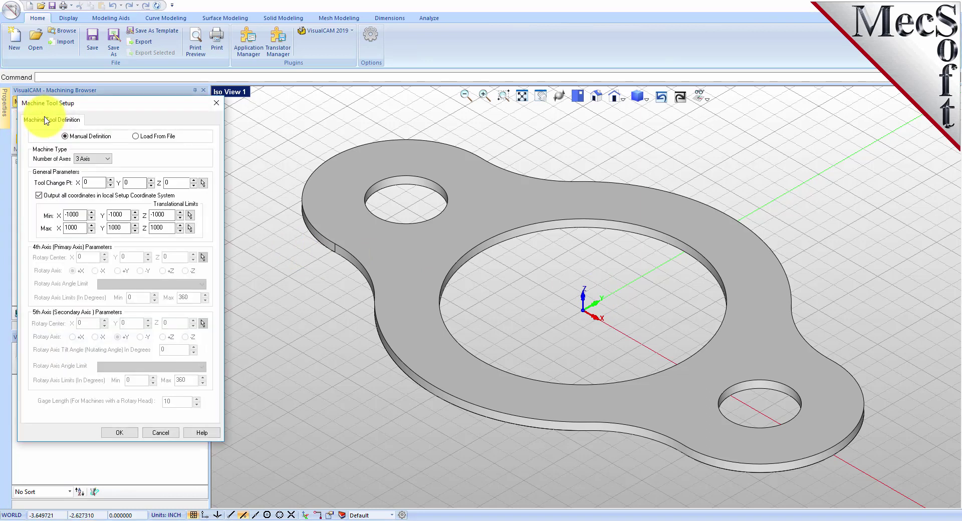
left_click(100, 159)
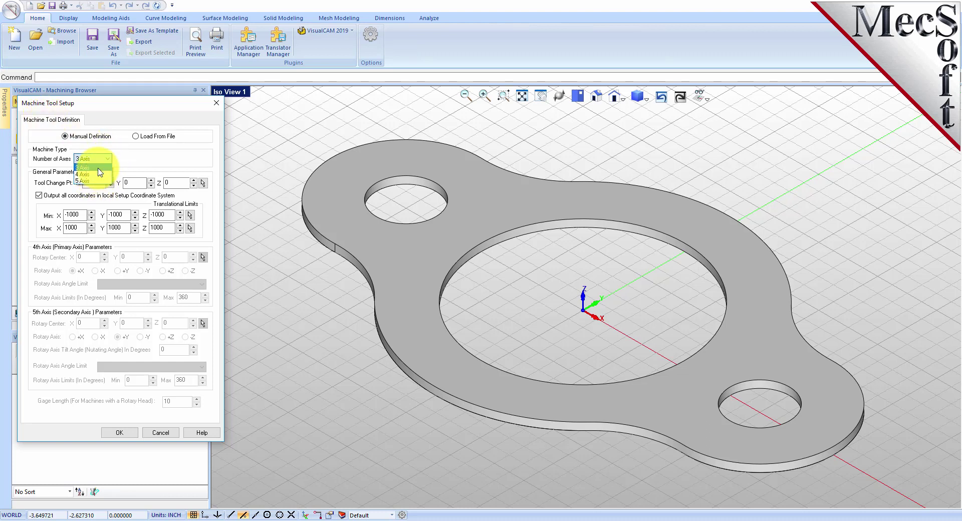
left_click(97, 168)
left_click(123, 433)
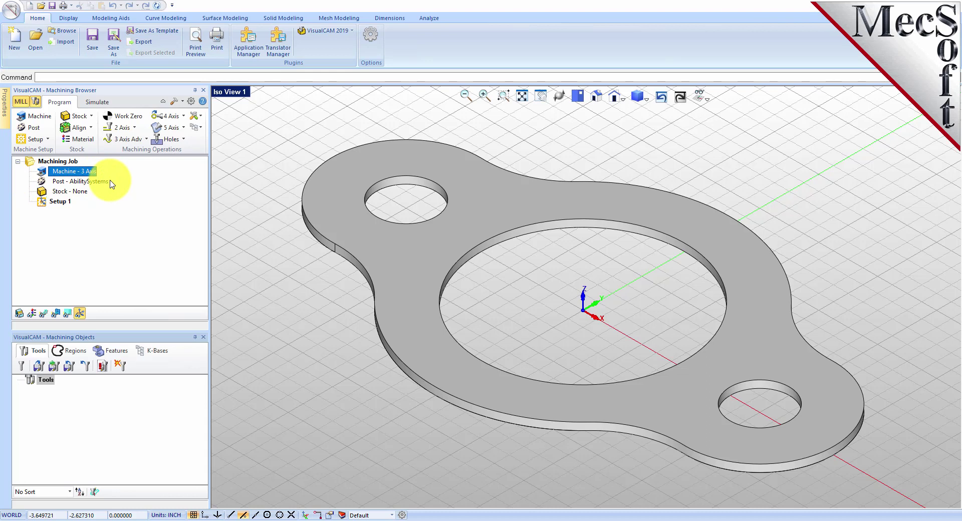
Set the job's post-processor to Haas, keeping .nc as the posted file extension.
left_click(34, 128)
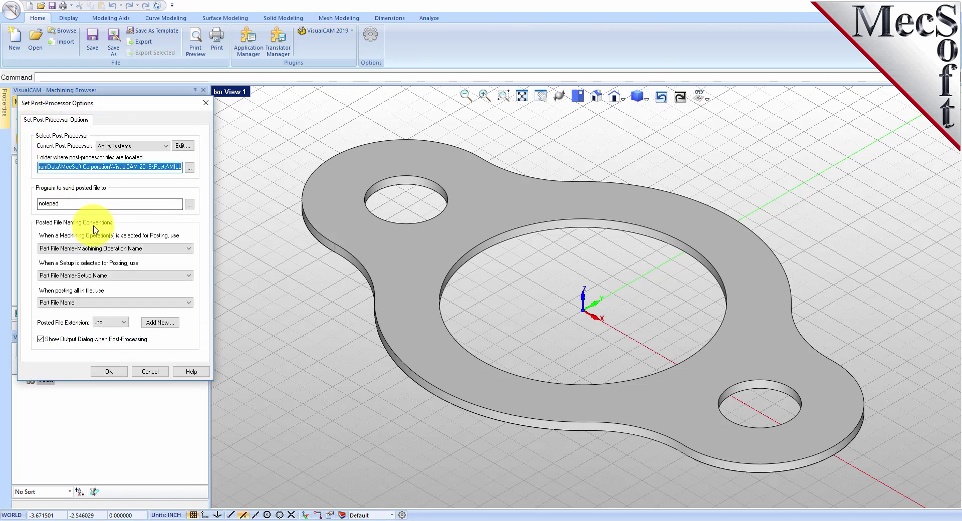
left_click(166, 145)
left_click_drag(167, 172, 167, 231)
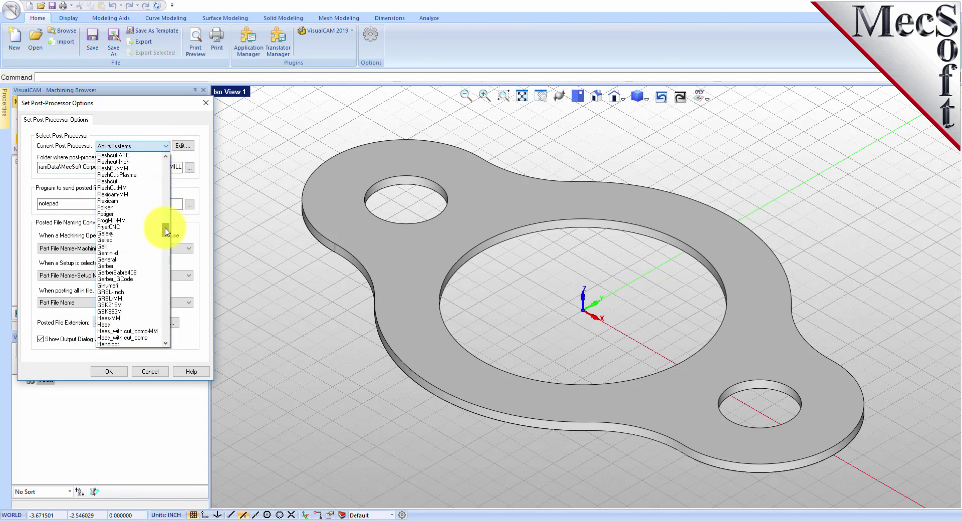
left_click(114, 325)
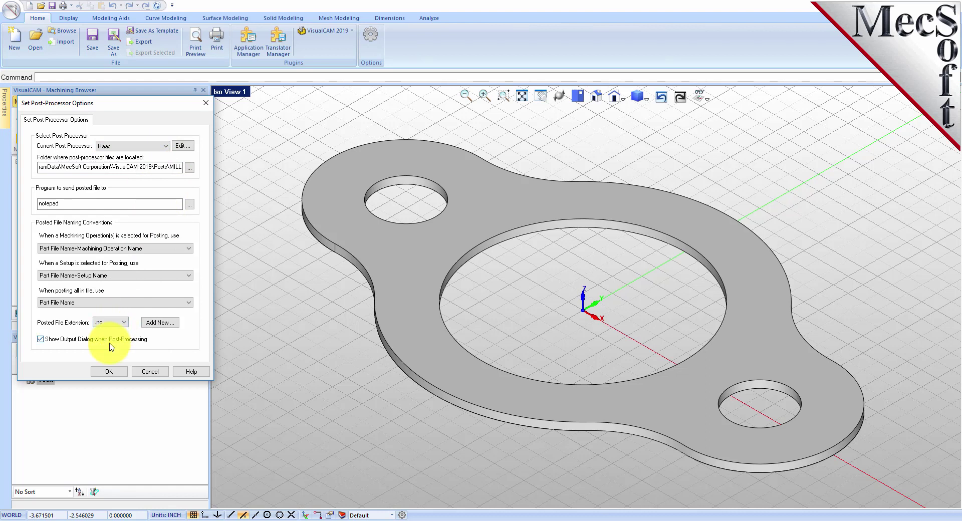
left_click(112, 322)
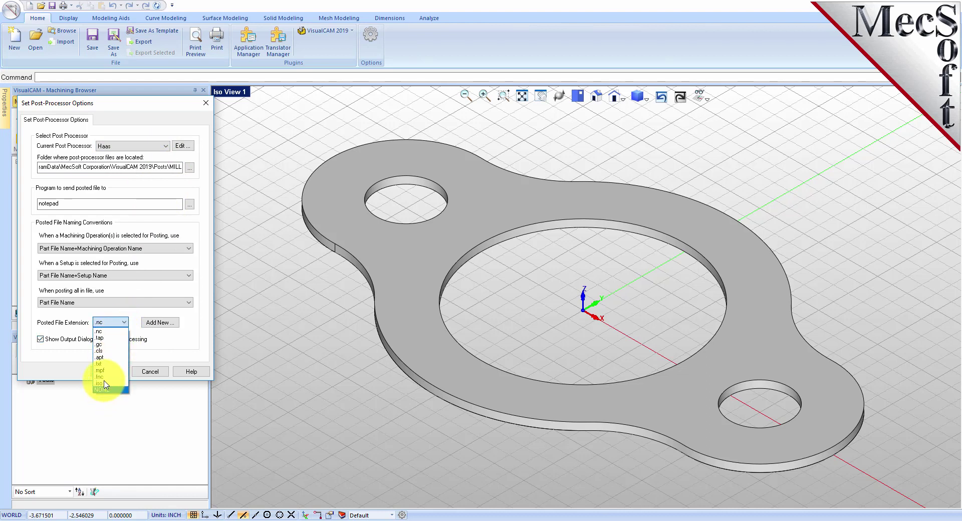
left_click(109, 331)
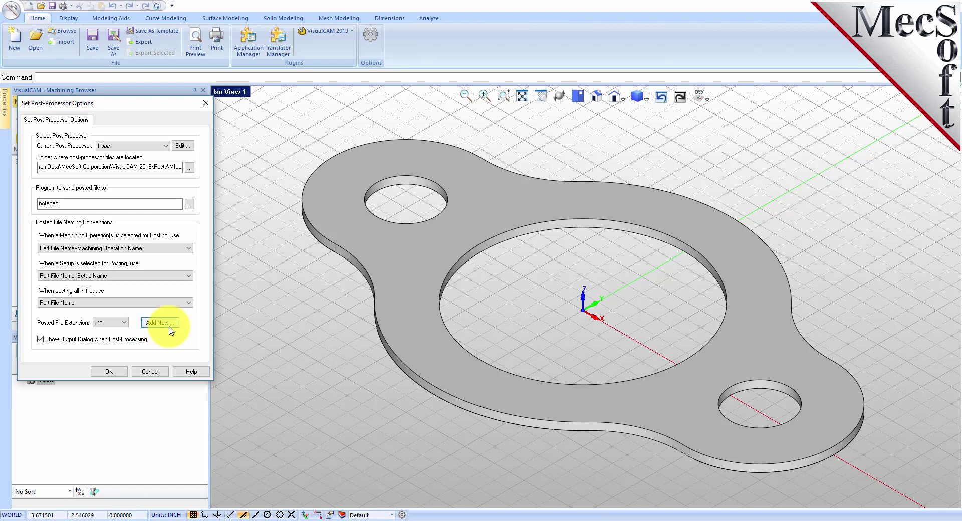
left_click(115, 374)
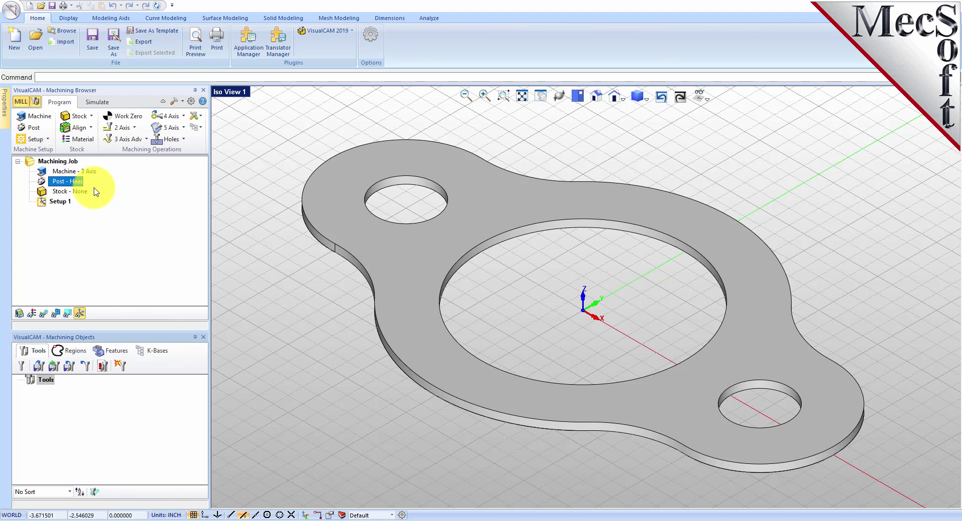
left_click(44, 201)
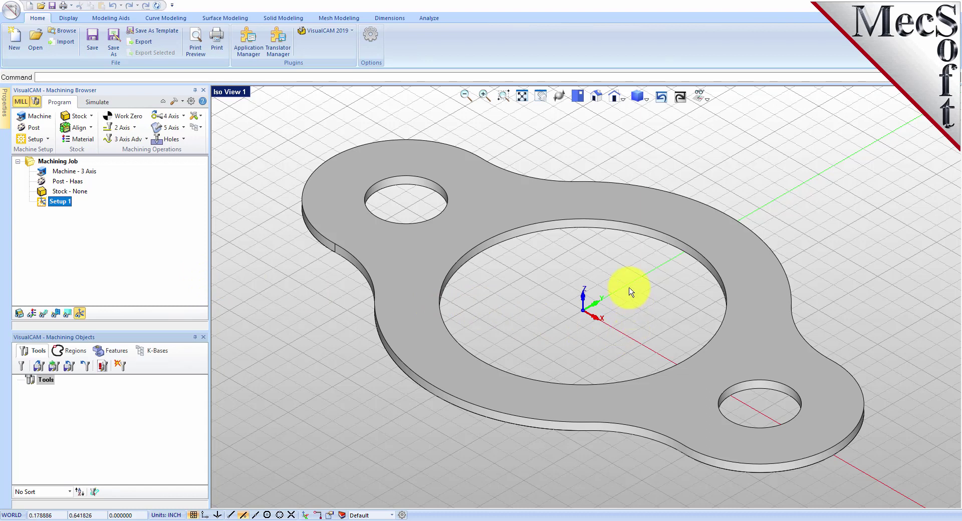
left_click(80, 315)
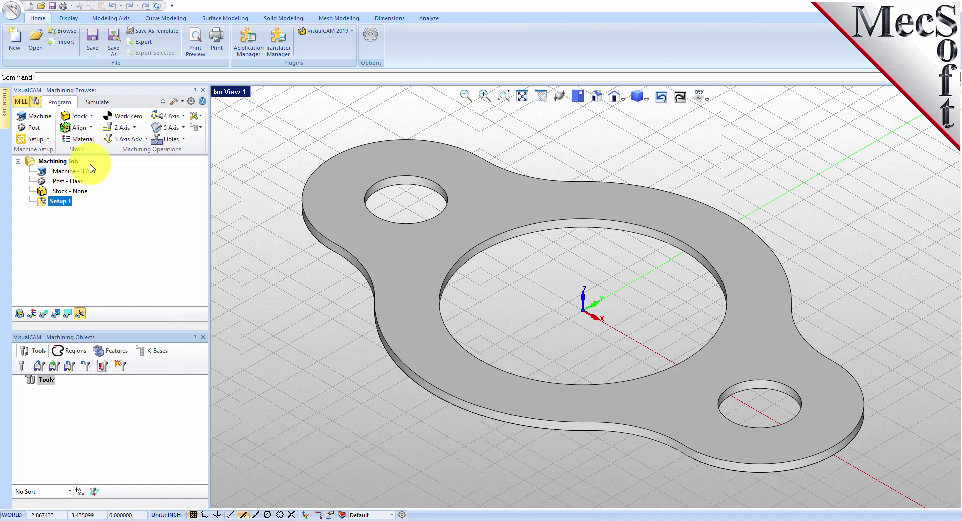
left_click(92, 117)
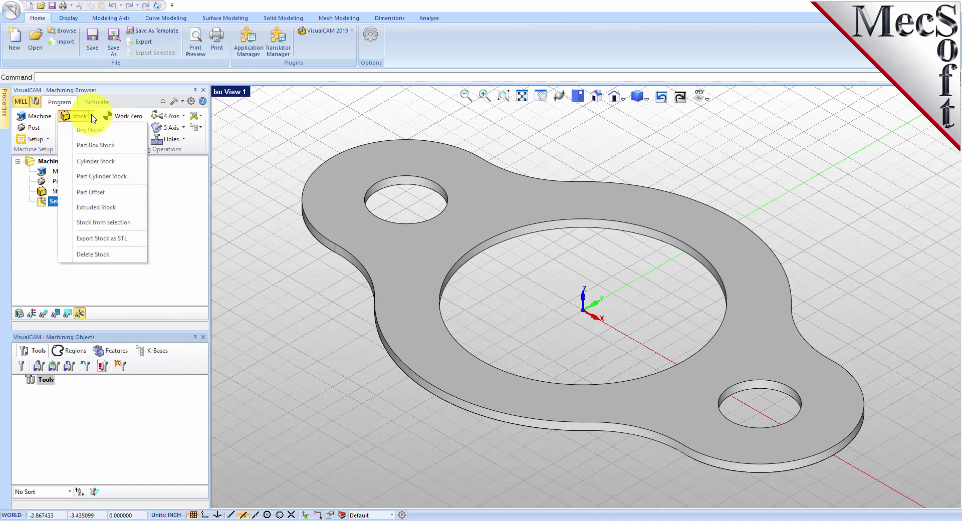
Create a Box Stock with length 10, width 6 and height 0.125.
left_click(129, 131)
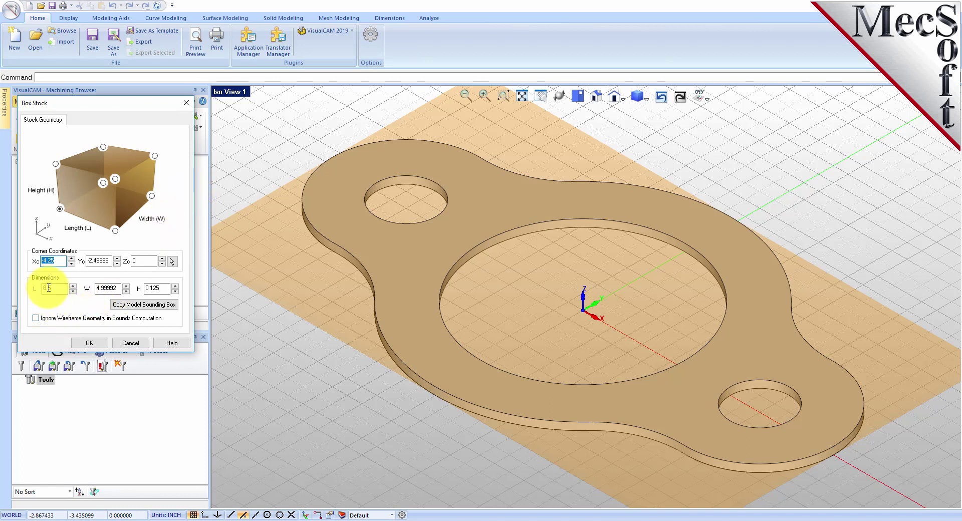
left_click_drag(48, 288, 29, 288)
type("1")
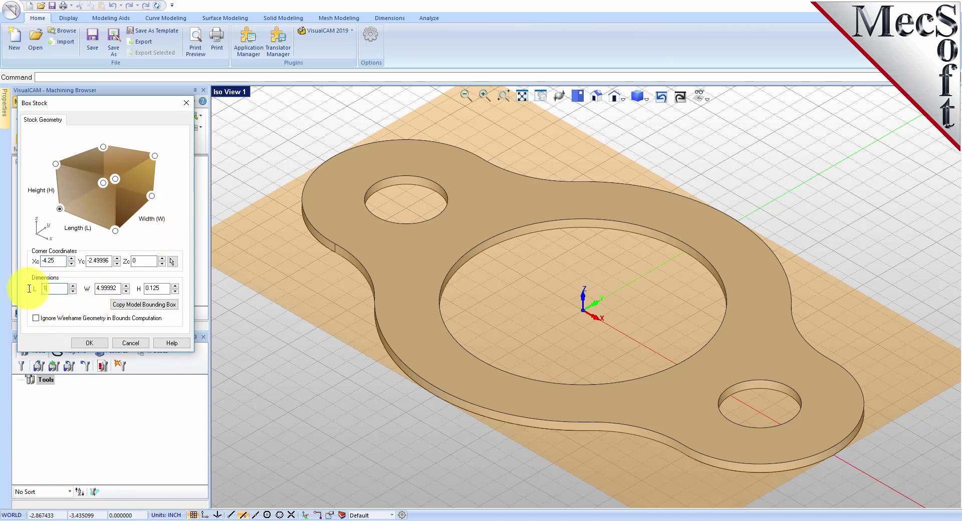
type("0.0")
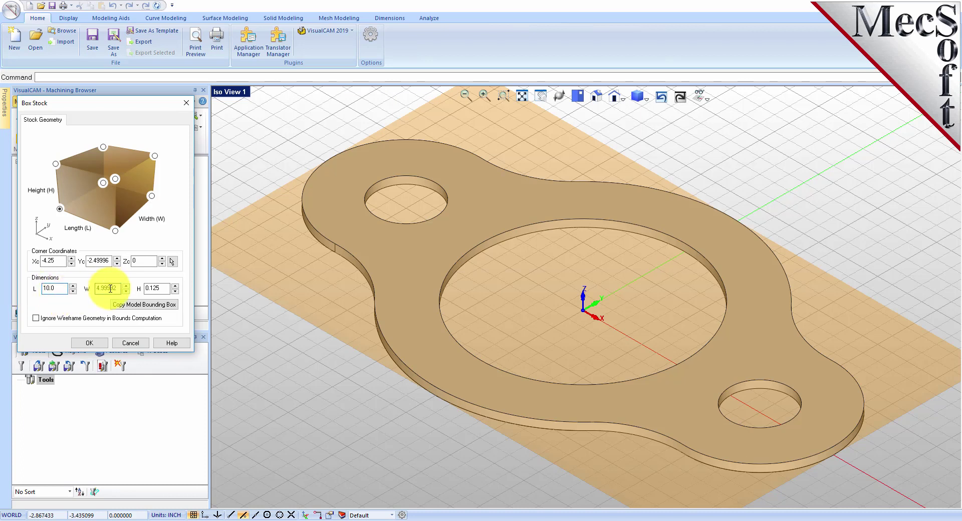
left_click_drag(120, 289, 83, 292)
type("6.")
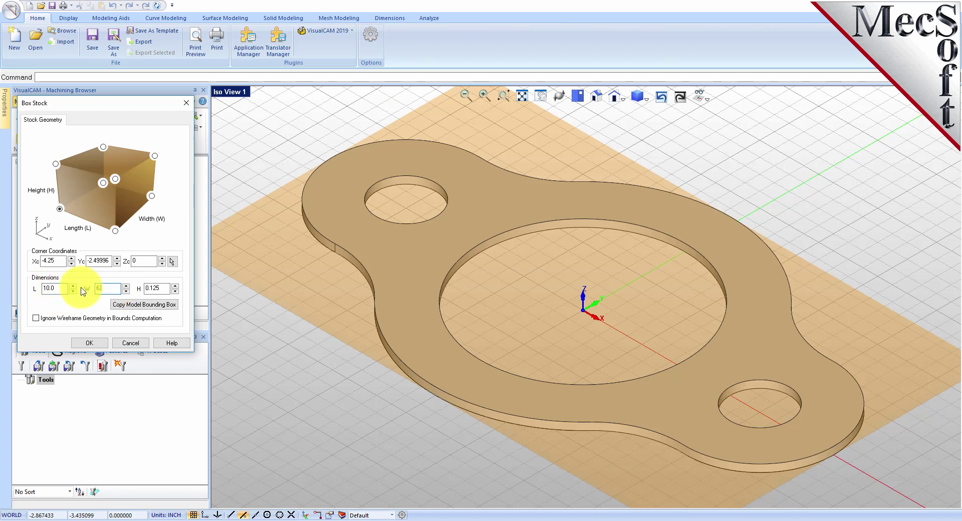
left_click_drag(171, 289, 132, 290)
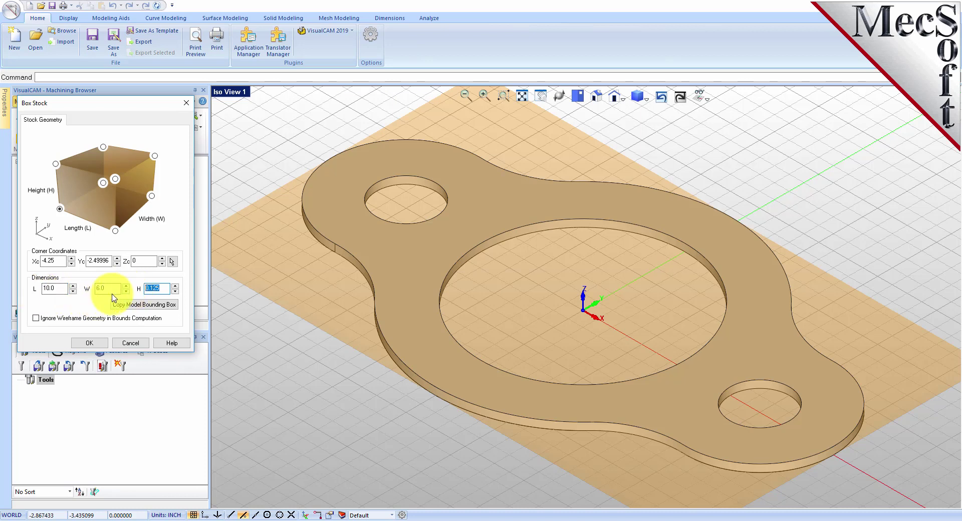
left_click(60, 210)
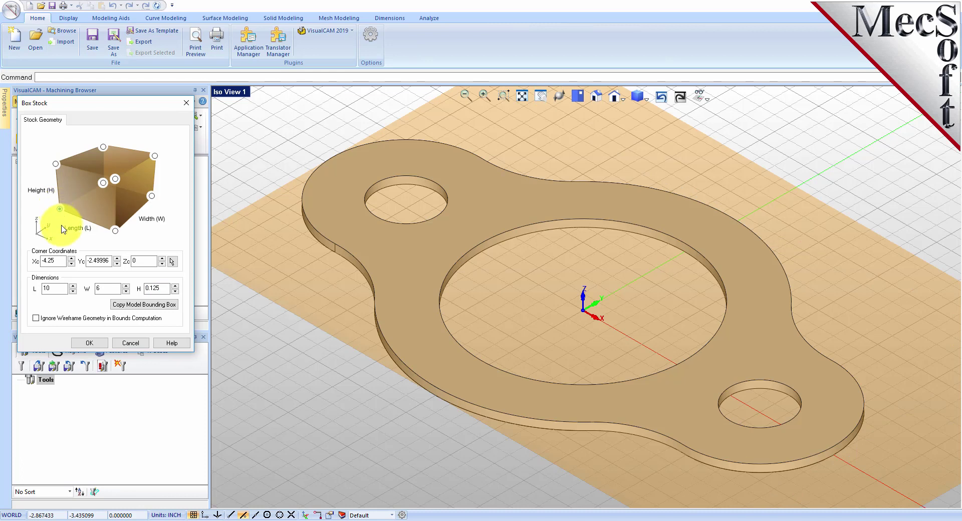
left_click(96, 343)
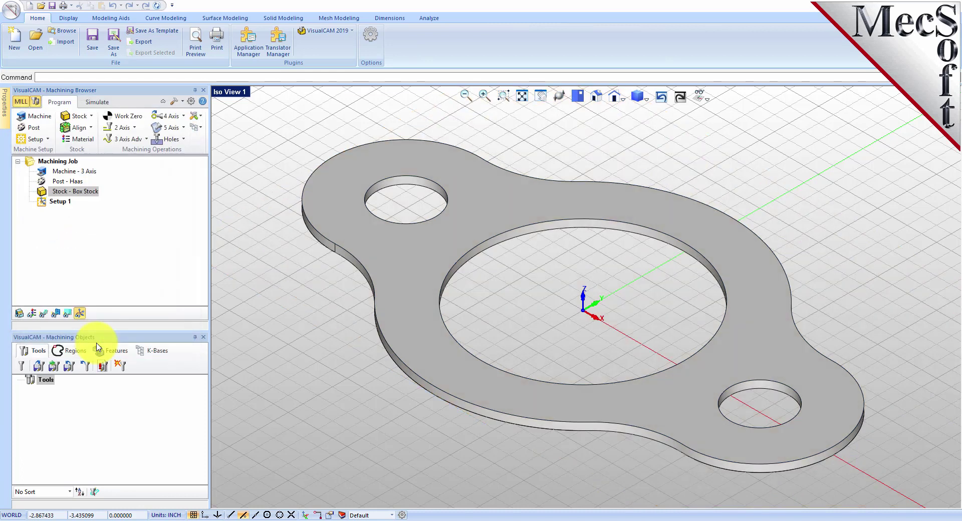
Turn on the stock display so the tan block shows around the gasket.
left_click(41, 194)
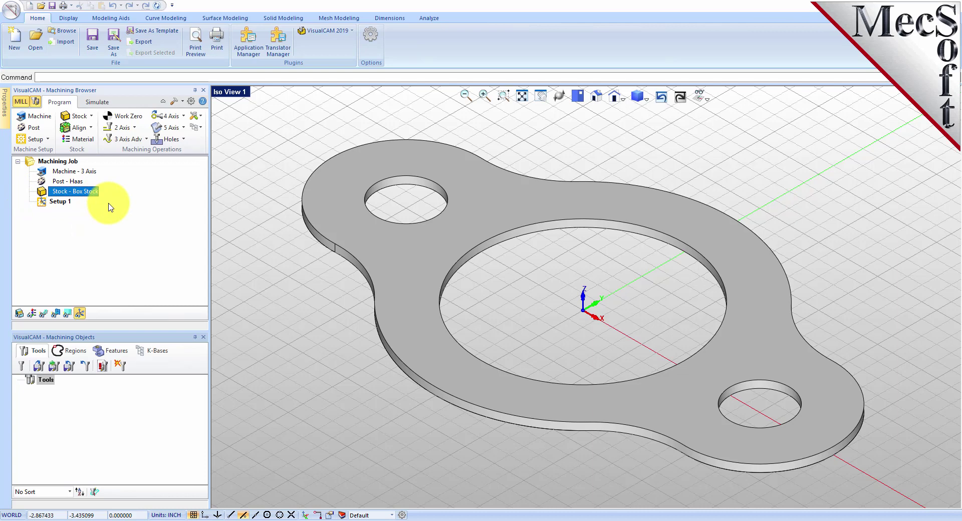
middle_click_drag(582, 349, 609, 293)
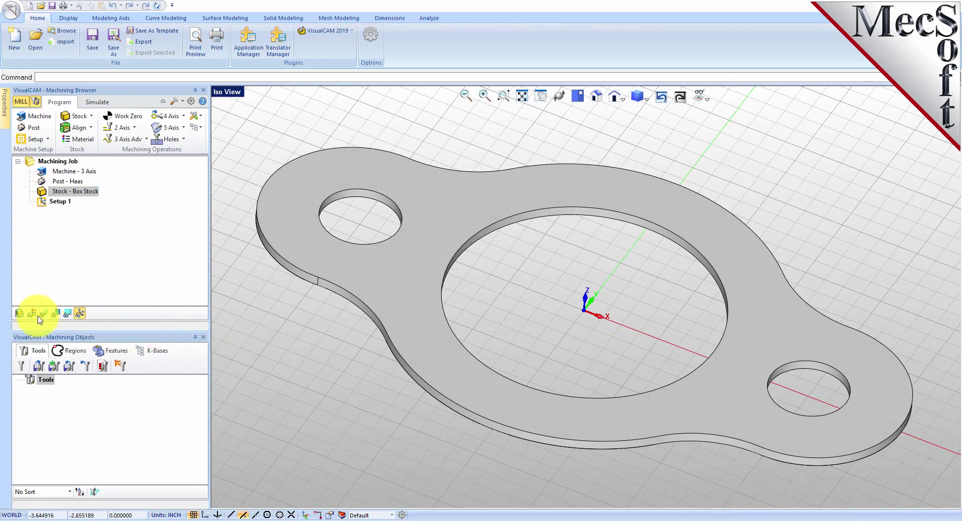
left_click(19, 314)
left_click(20, 314)
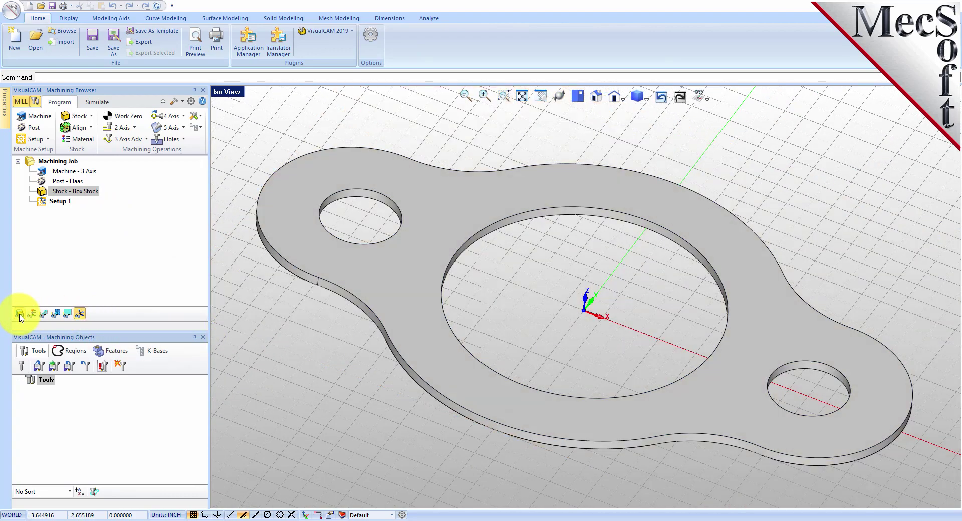
left_click(20, 314)
scroll(498, 312, "down", 3)
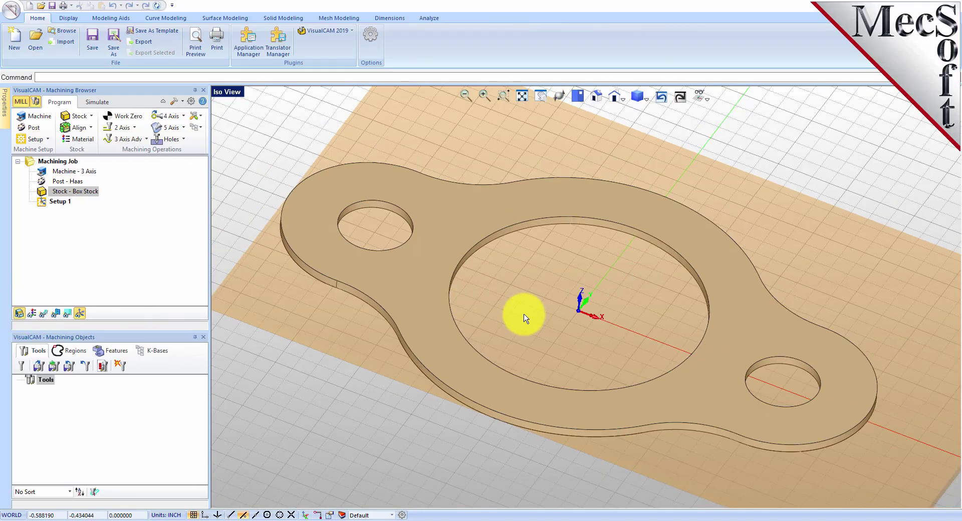
mouse_move(585, 404)
middle_mouse_down()
mouse_move(584, 385)
mouse_move(596, 398)
middle_mouse_up()
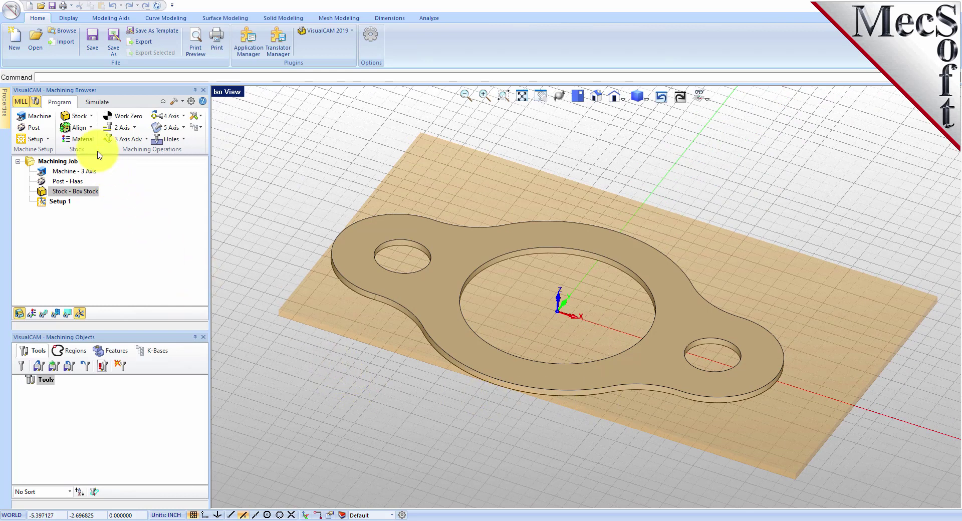
Align the box stock to the gasket with Top Z and Center XY alignment.
left_click(91, 130)
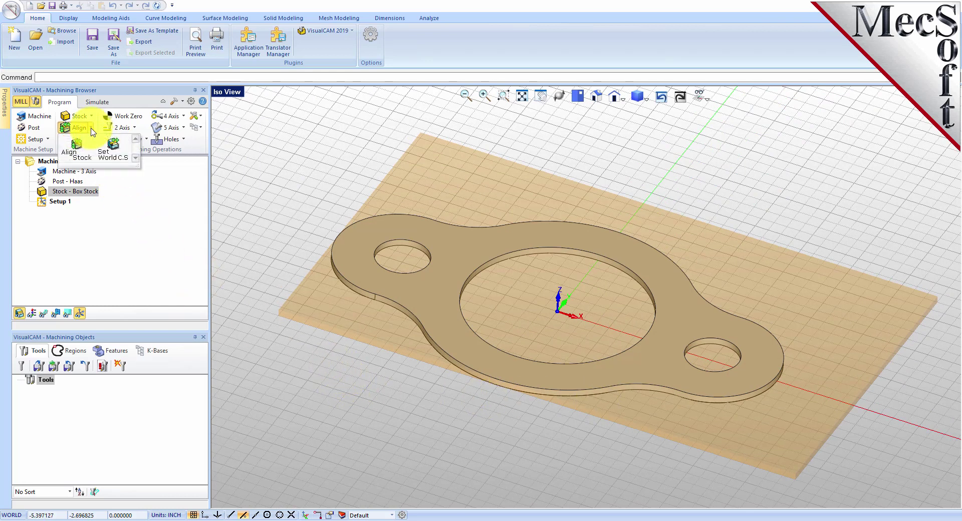
left_click(92, 161)
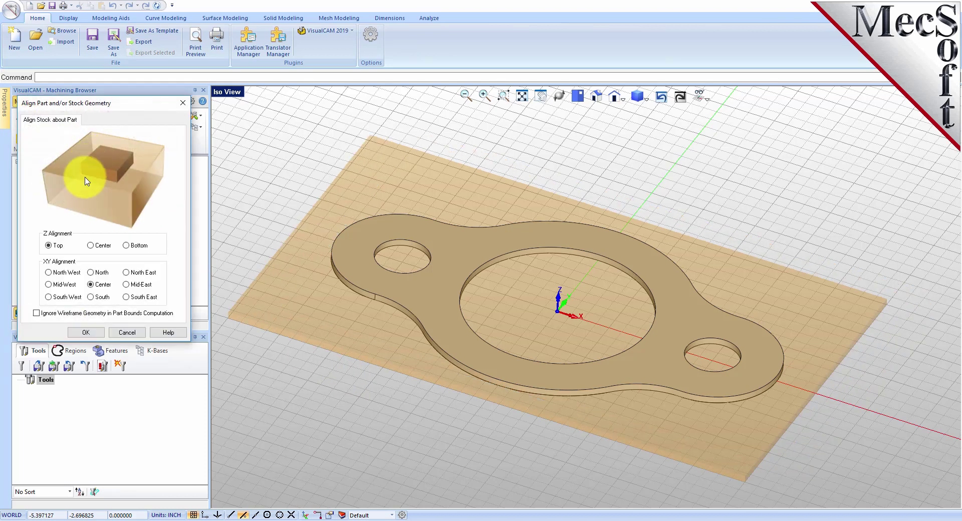
left_click(49, 246)
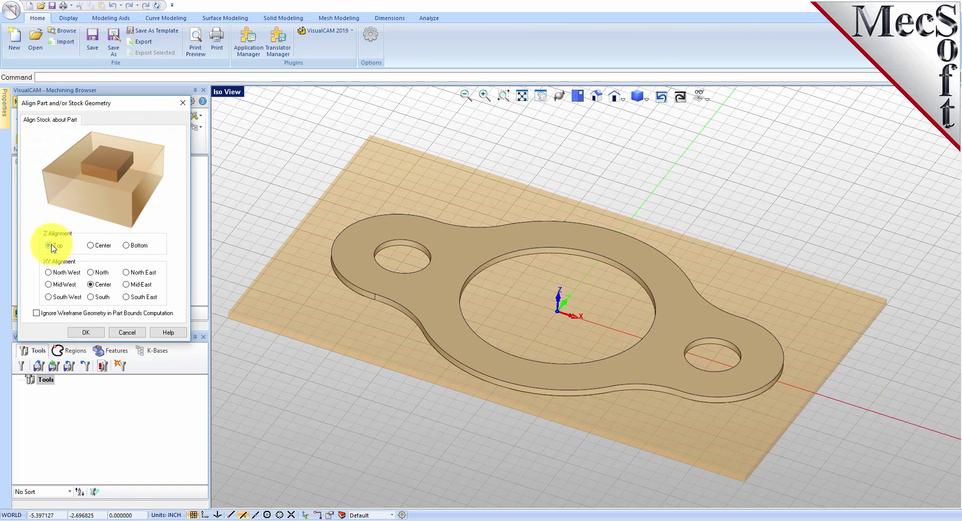
left_click(91, 285)
left_click(95, 333)
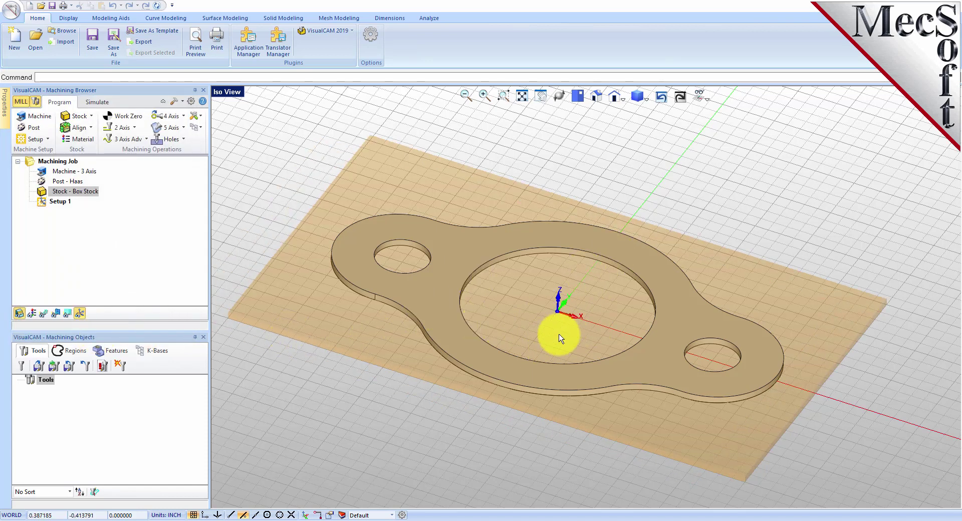
mouse_move(560, 338)
right_mouse_down()
mouse_move(558, 281)
mouse_move(561, 345)
right_mouse_up()
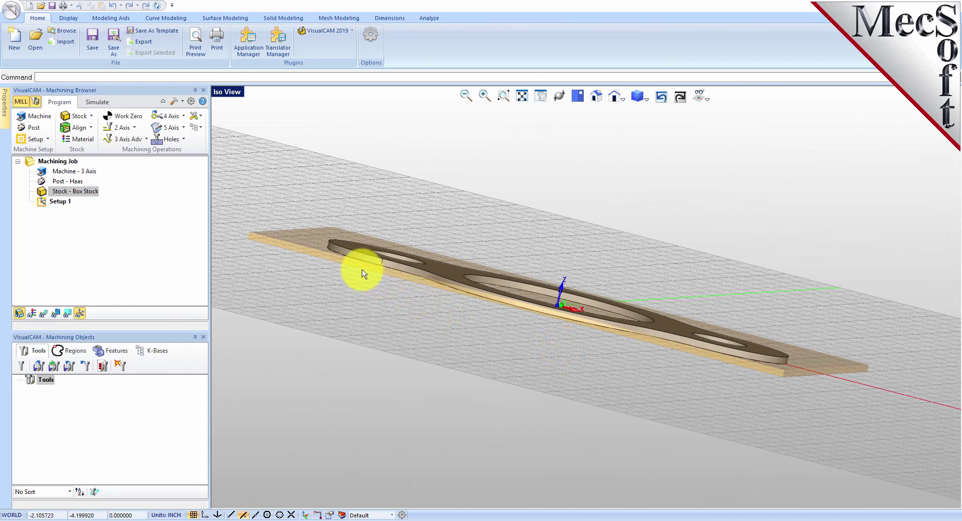
right_click_drag(412, 258, 489, 289)
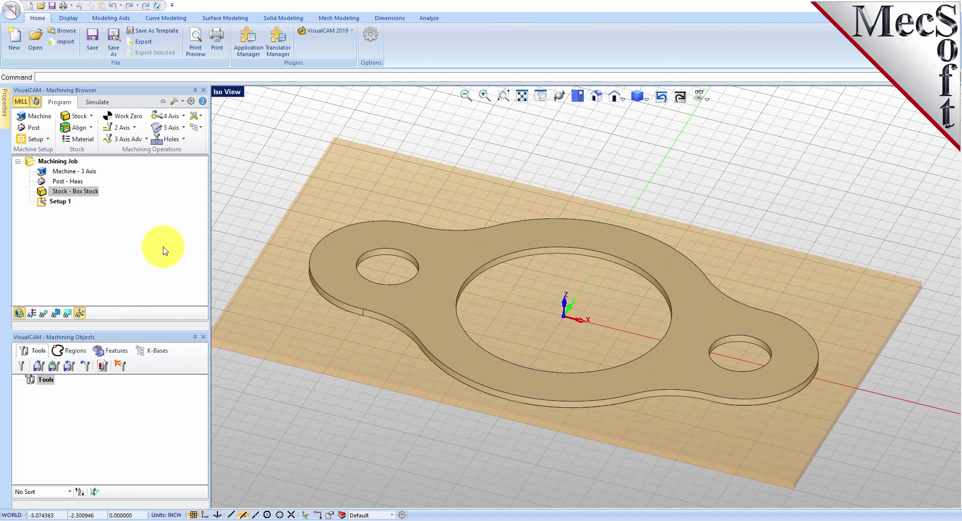
Set the stock material to WOOD from FeedsSpeedsDataINCH.xml.
left_click(86, 140)
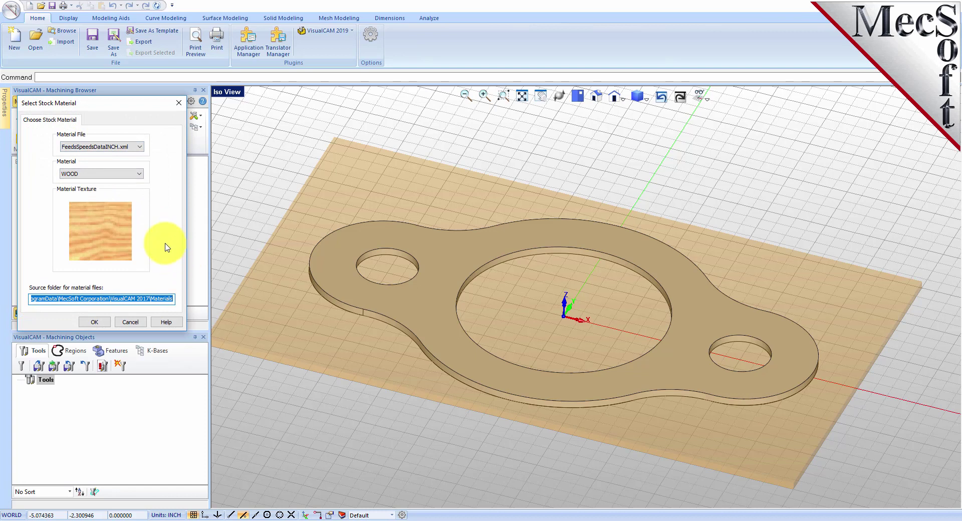
left_click(139, 173)
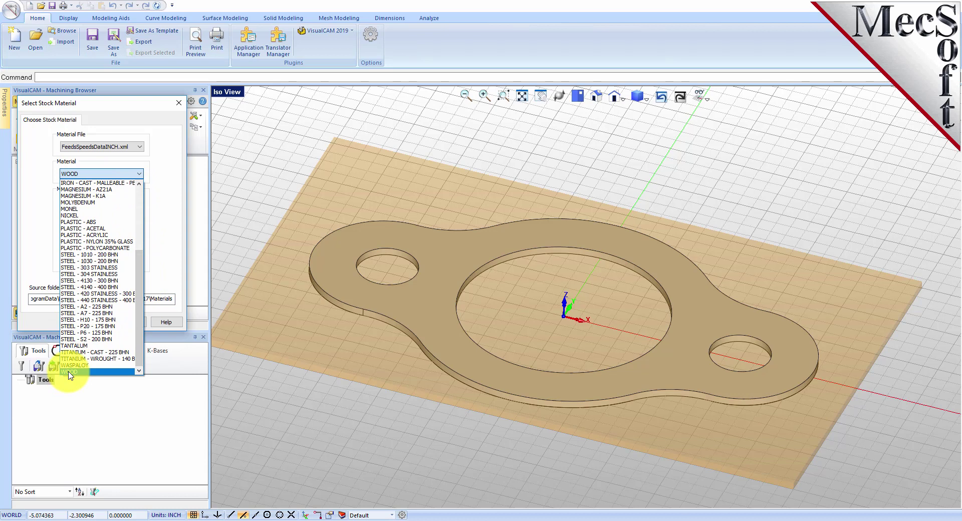
left_click(71, 373)
left_click(99, 324)
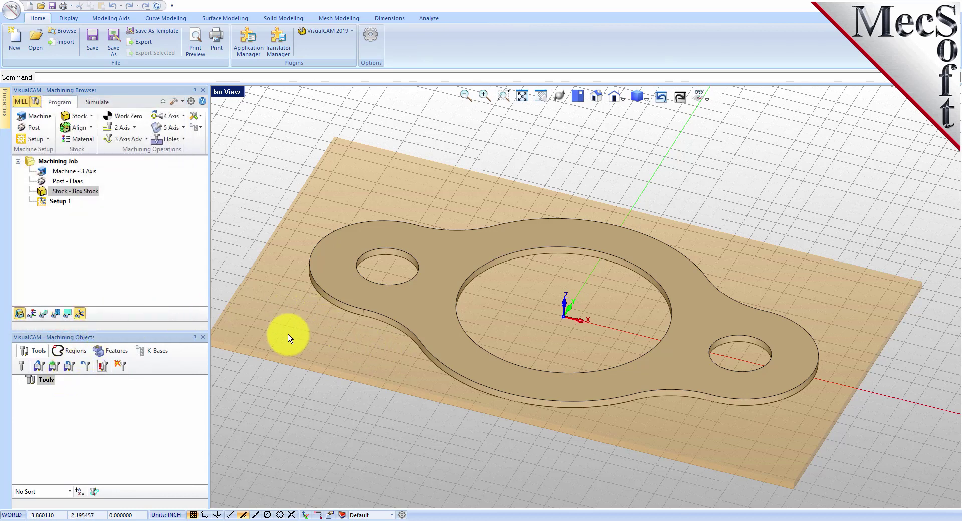
Show the stock with wood-grain texture and make it translucent.
left_click(32, 315)
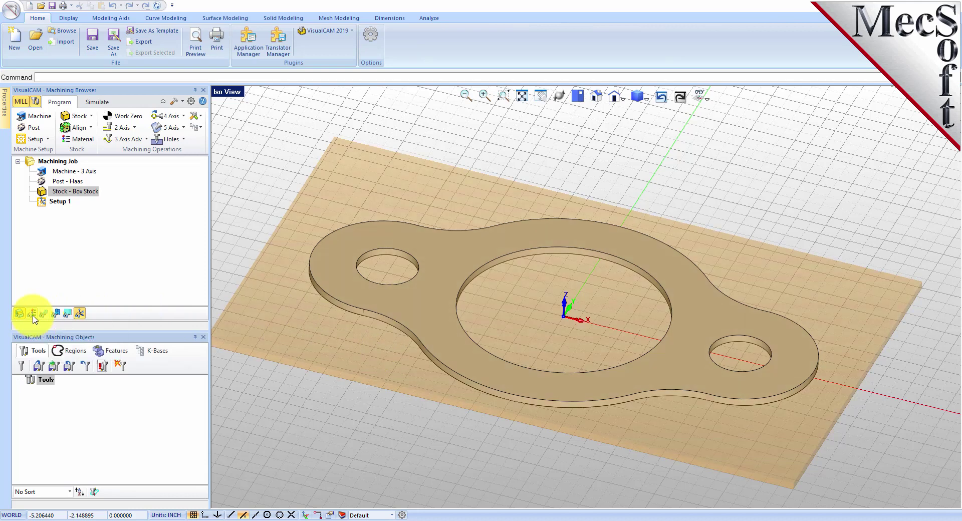
left_click(32, 314)
mouse_move(601, 396)
right_mouse_down()
mouse_move(559, 401)
mouse_move(575, 414)
mouse_move(614, 388)
mouse_move(612, 397)
right_mouse_up()
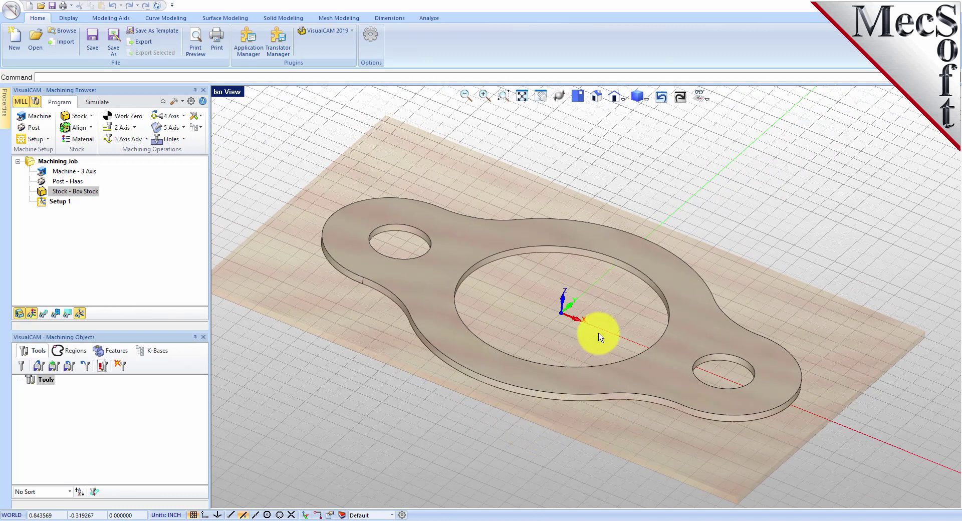
scroll(611, 296, "down", 1)
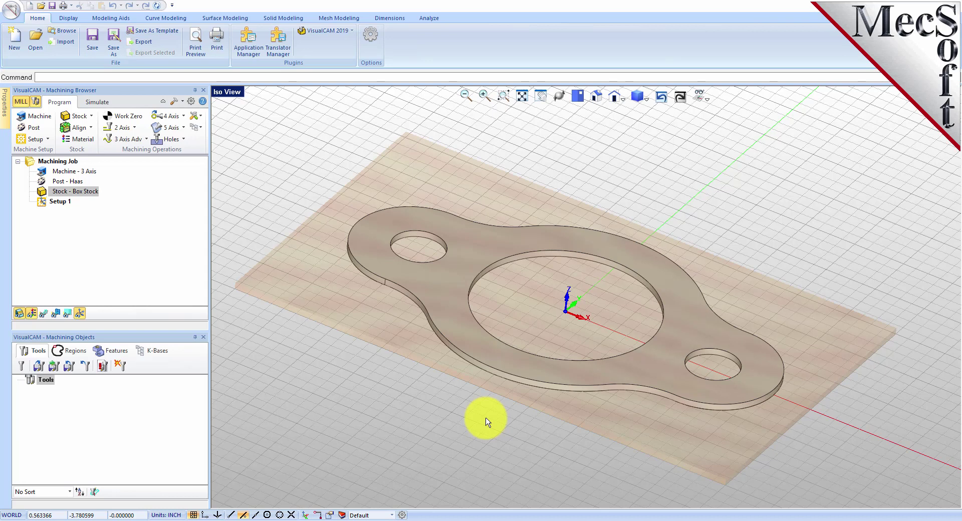
Place the world origin at the stock box's highest-Z south-west corner, then zoom to extents.
left_click(89, 128)
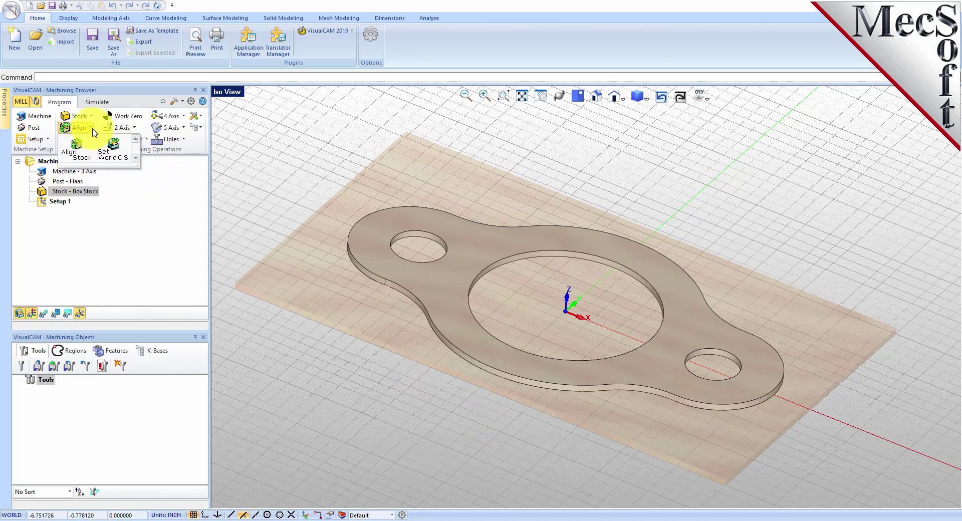
left_click(129, 161)
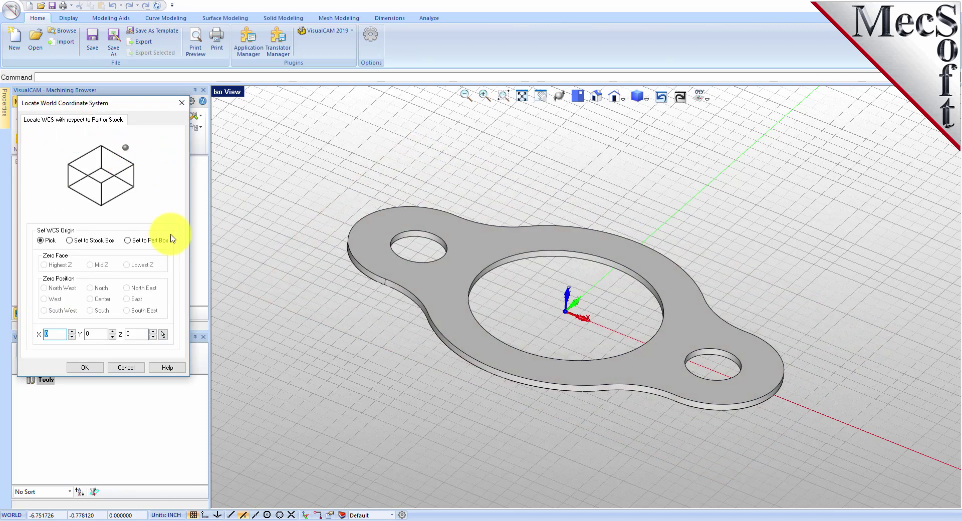
left_click(69, 241)
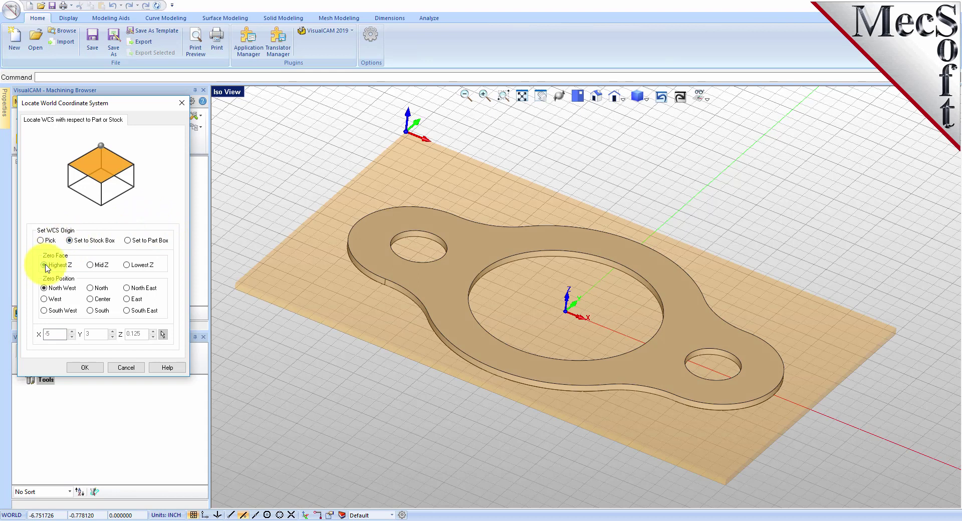
left_click(44, 311)
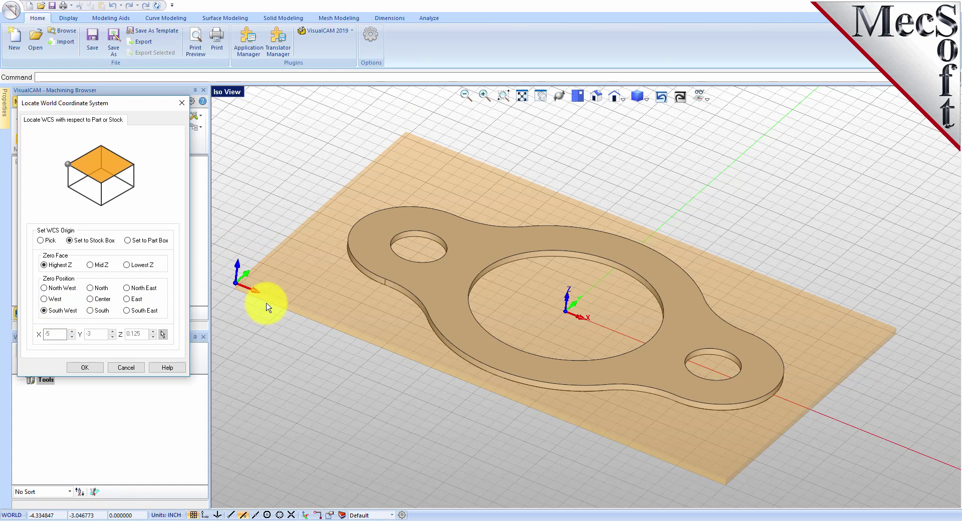
left_click(86, 369)
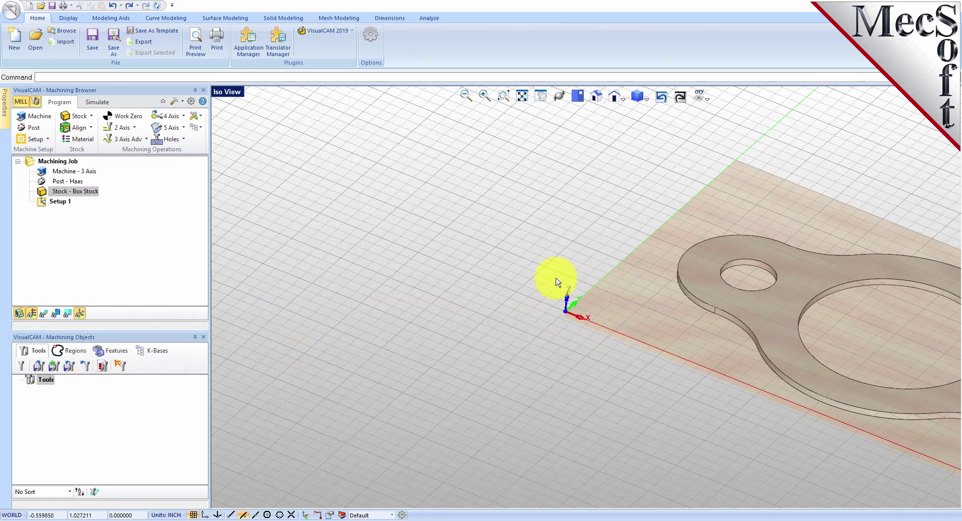
left_click(522, 97)
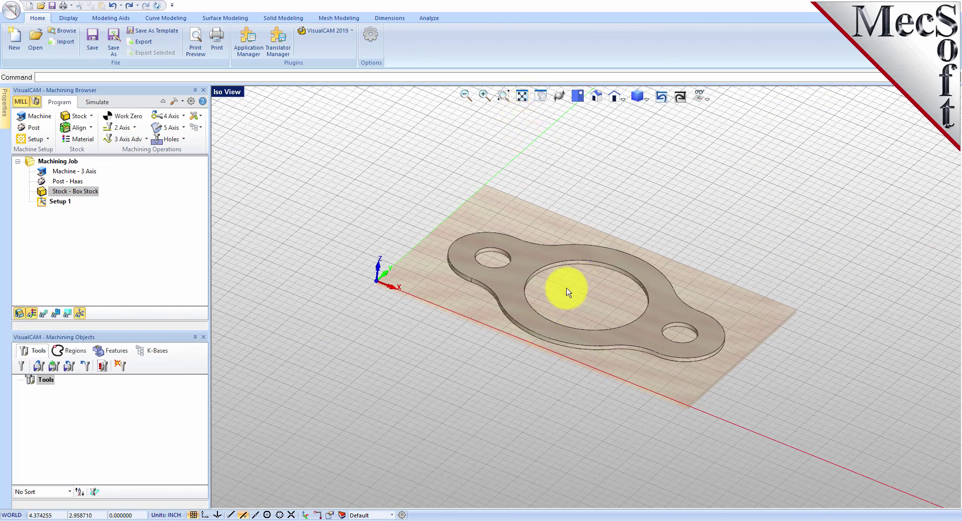
scroll(571, 284, "up", 2)
scroll(575, 283, "up", 1)
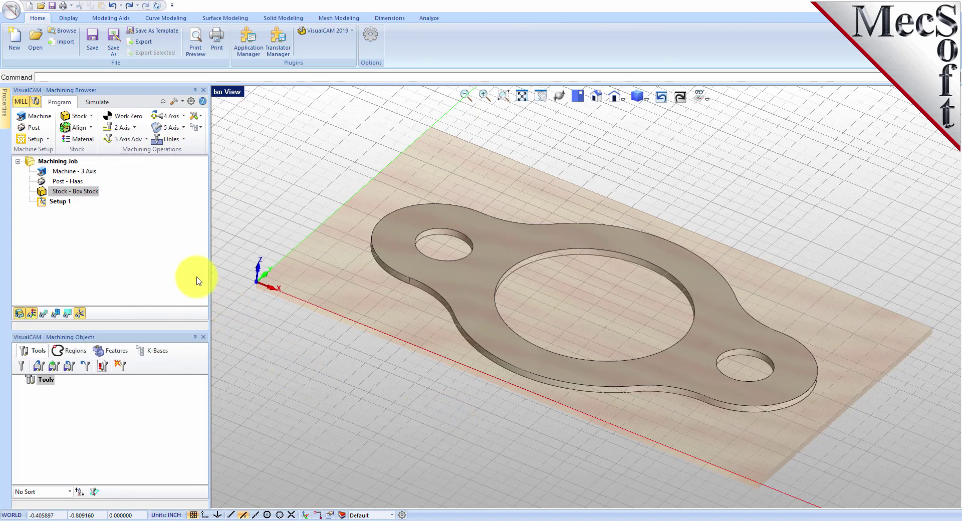
Generate a Work Zero at the stock box's south-west corner under Setup 1.
left_click(127, 116)
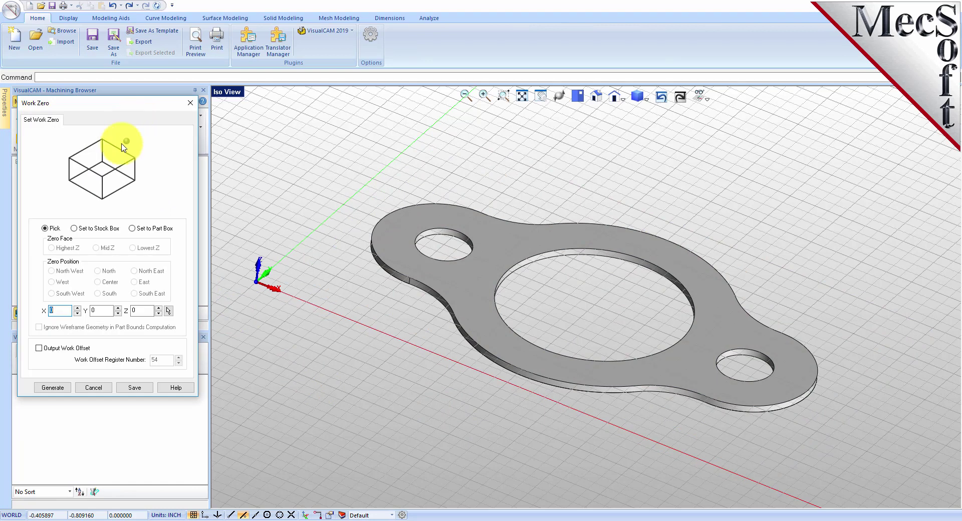
left_click(74, 230)
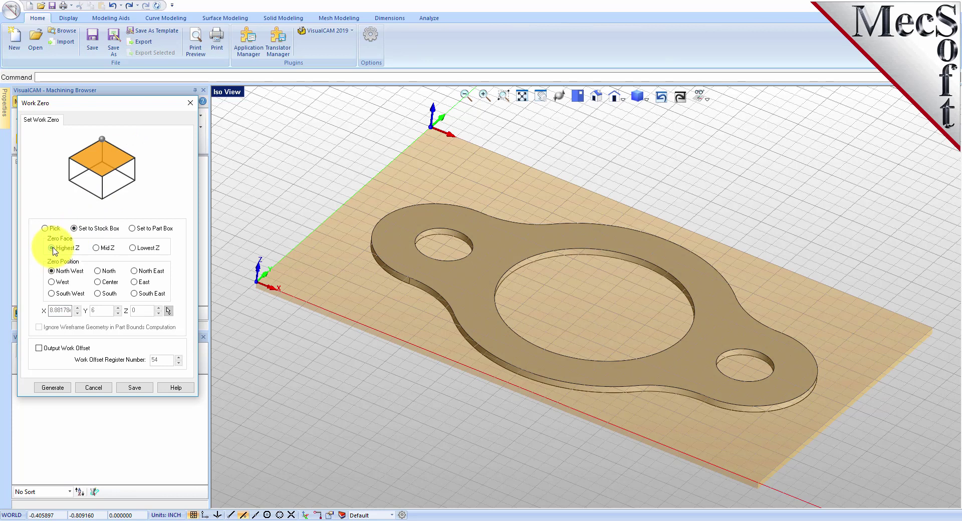
left_click(53, 294)
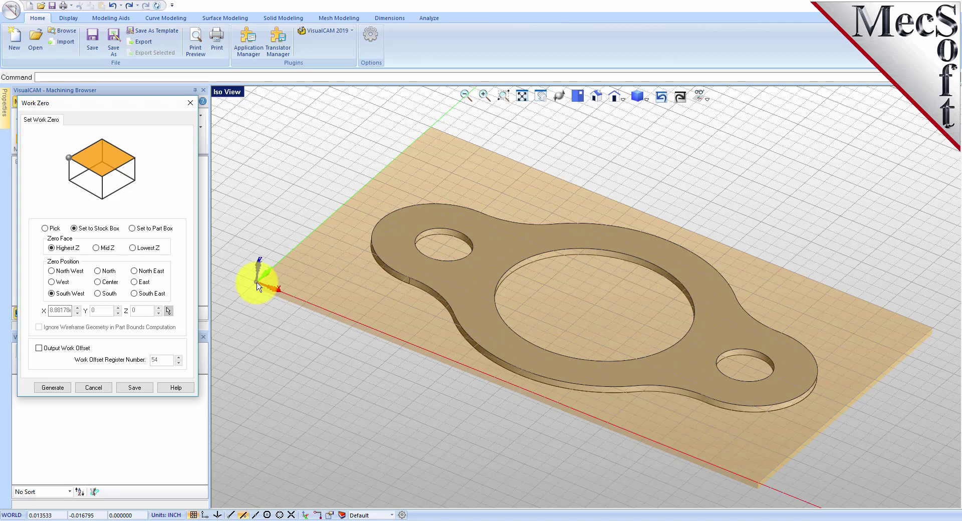
left_click(52, 387)
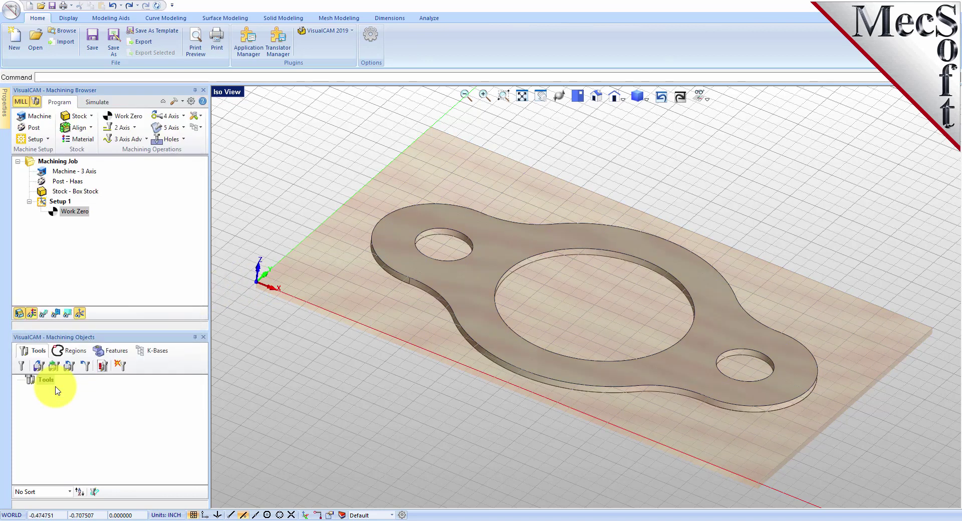
left_click(63, 212)
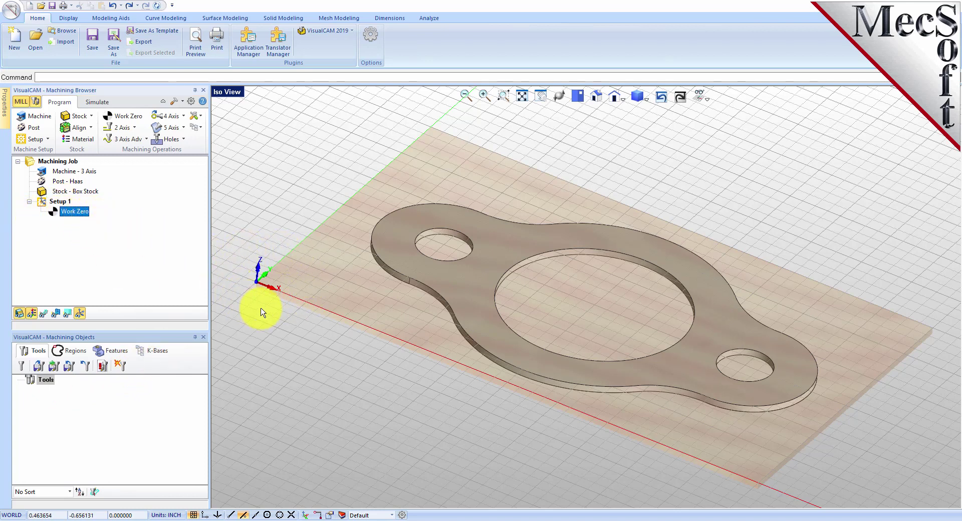
left_click(81, 314)
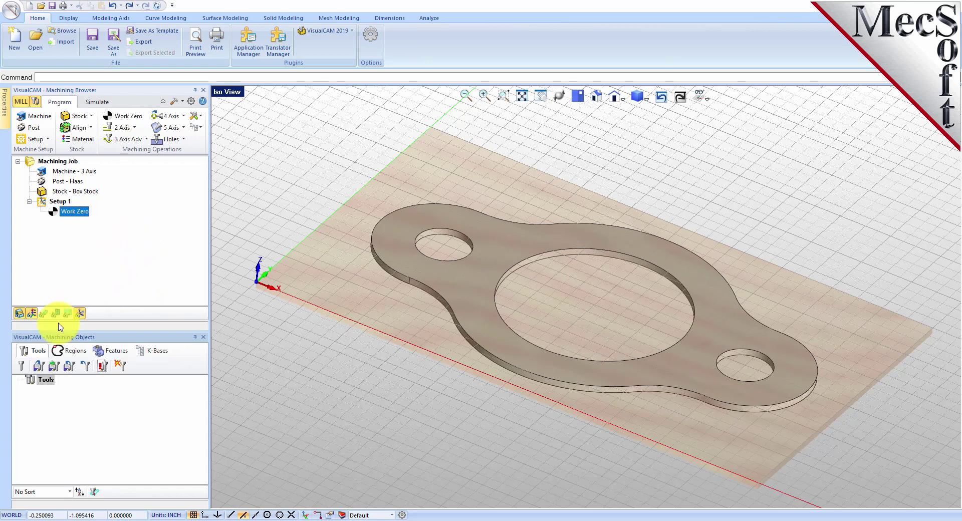
Define a flat end mill named FlatMill-0.5 with 0.5 diameter and HSS tool material.
left_click(36, 354)
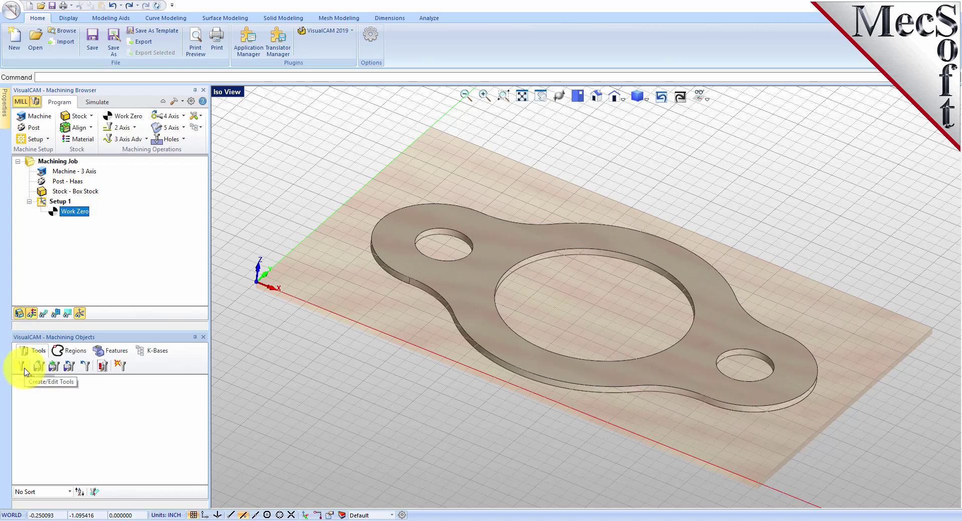
left_click(23, 368)
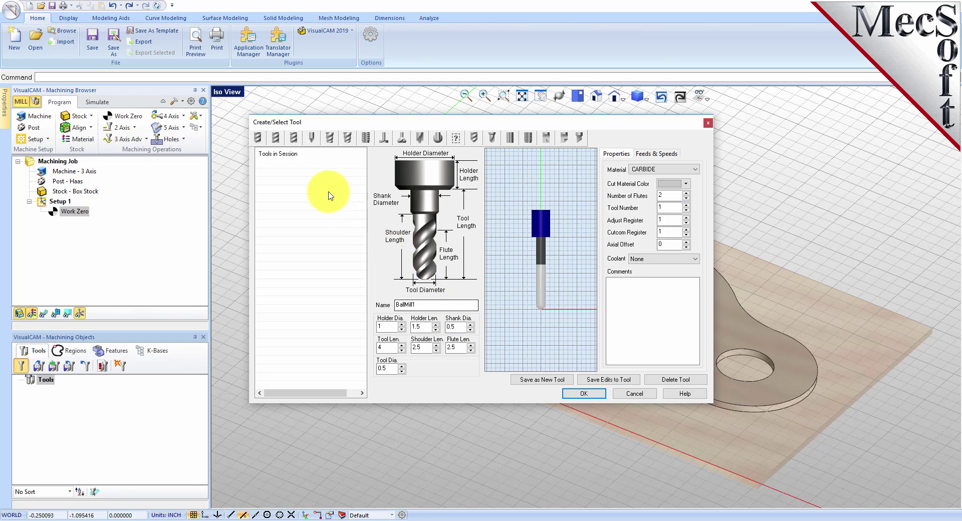
left_click(276, 137)
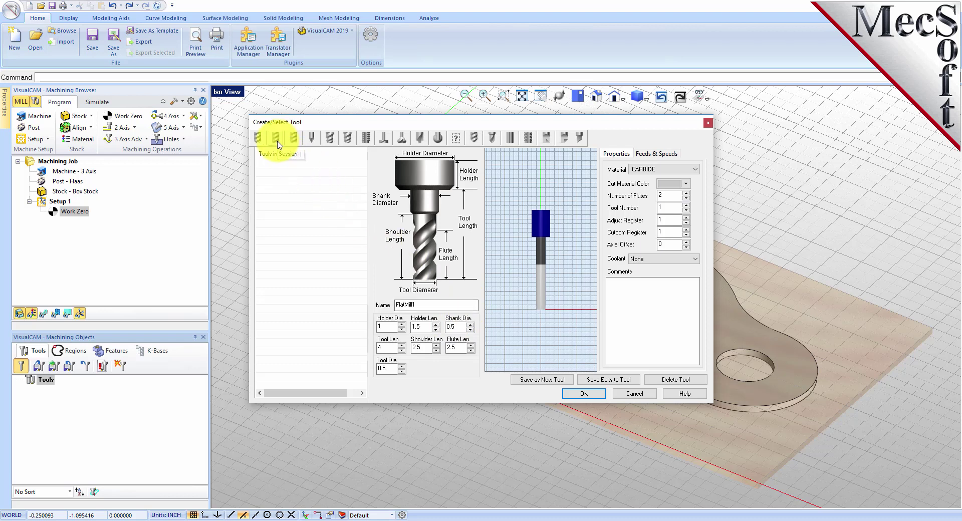
left_click(425, 303)
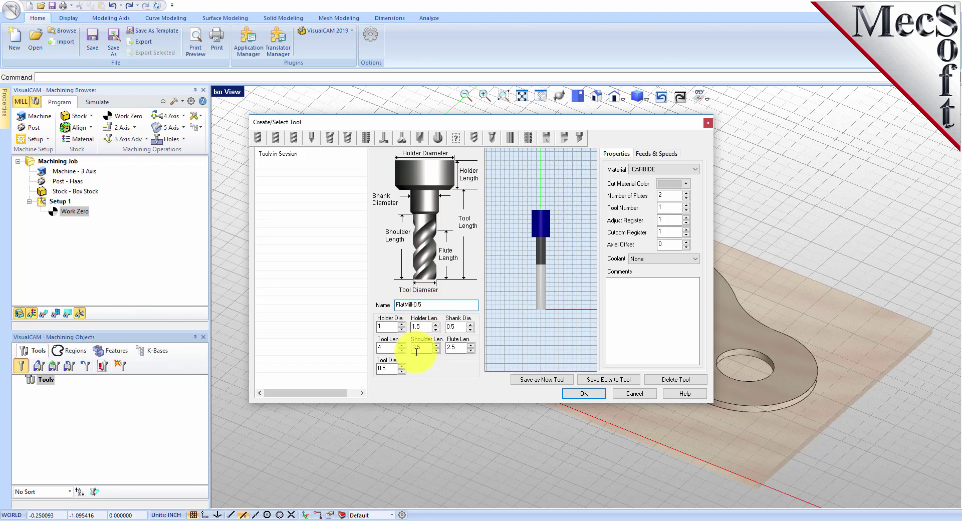
double_click(391, 368)
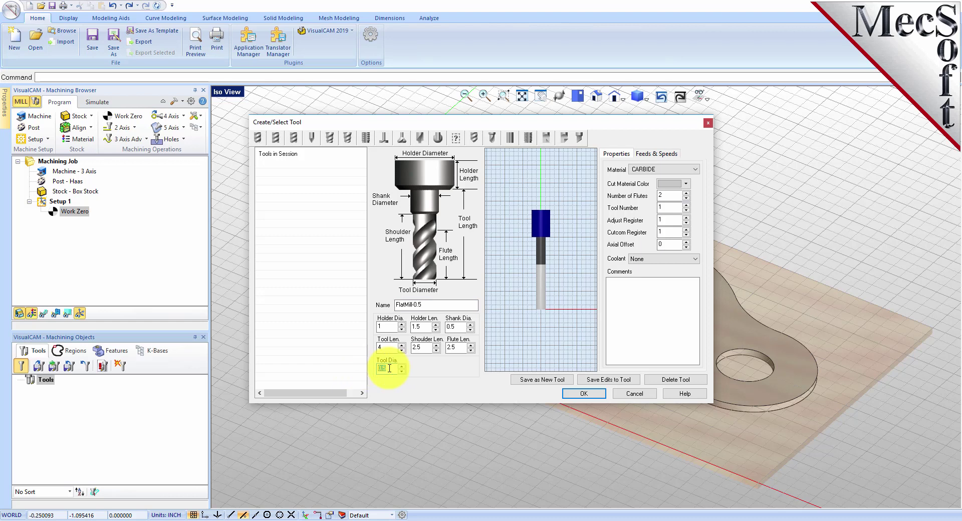
double_click(460, 326)
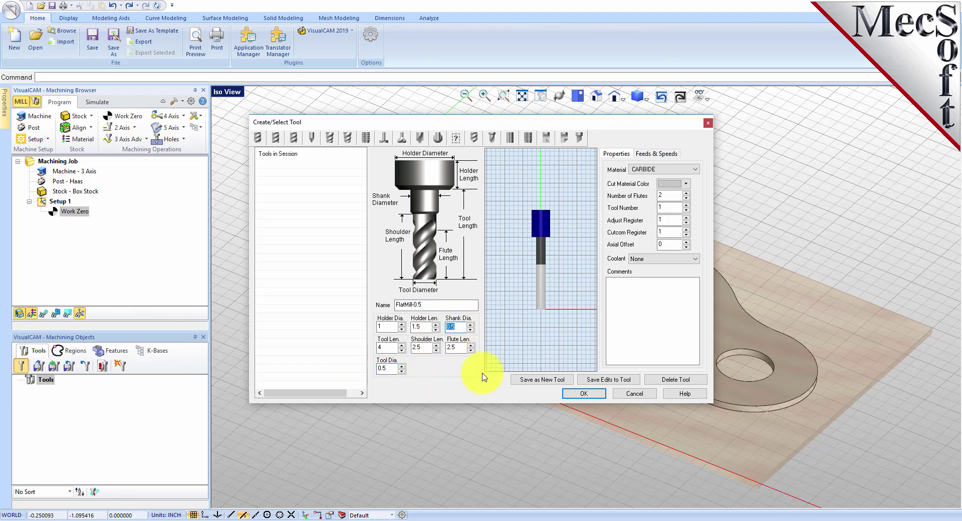
left_click(666, 170)
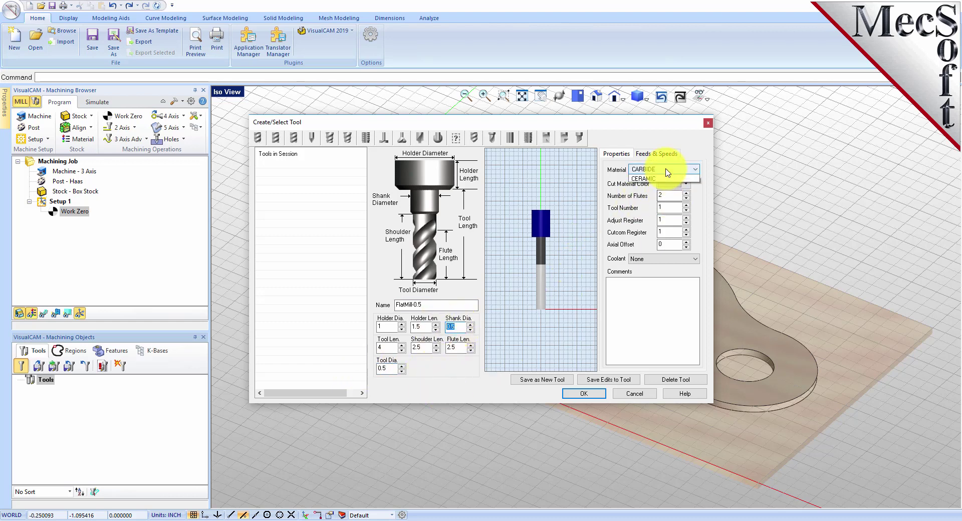
left_click(651, 186)
double_click(667, 207)
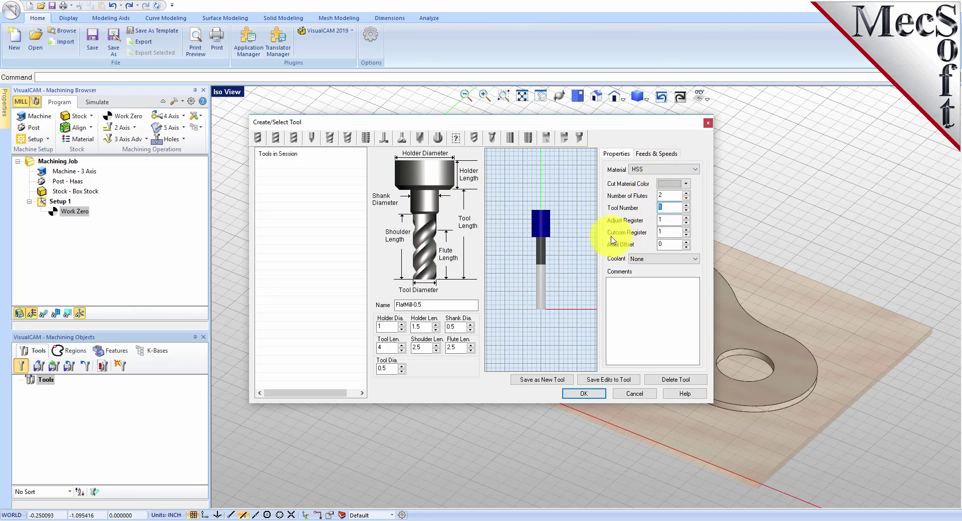
left_click(654, 154)
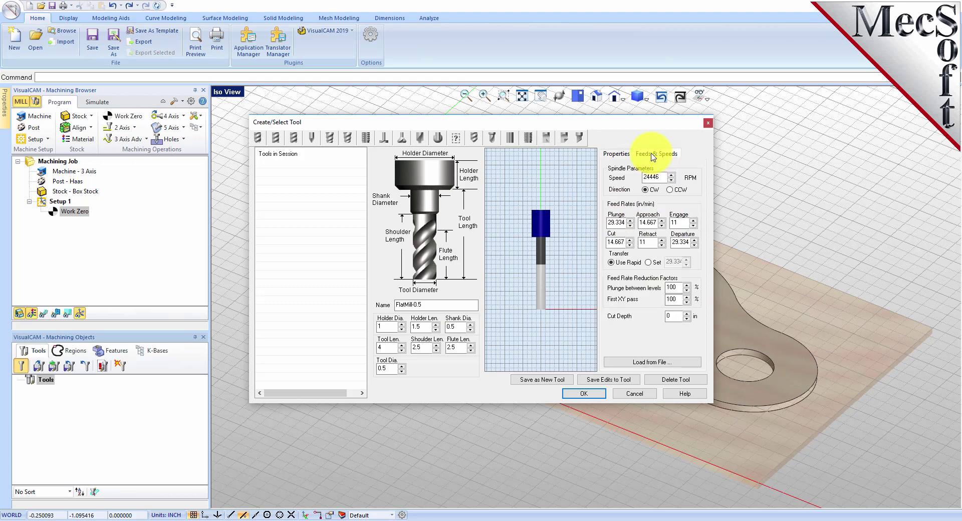
Apply table feeds and speeds for WOOD stock and HSS tool: 3055 RPM, 61 cut feed.
left_click(650, 362)
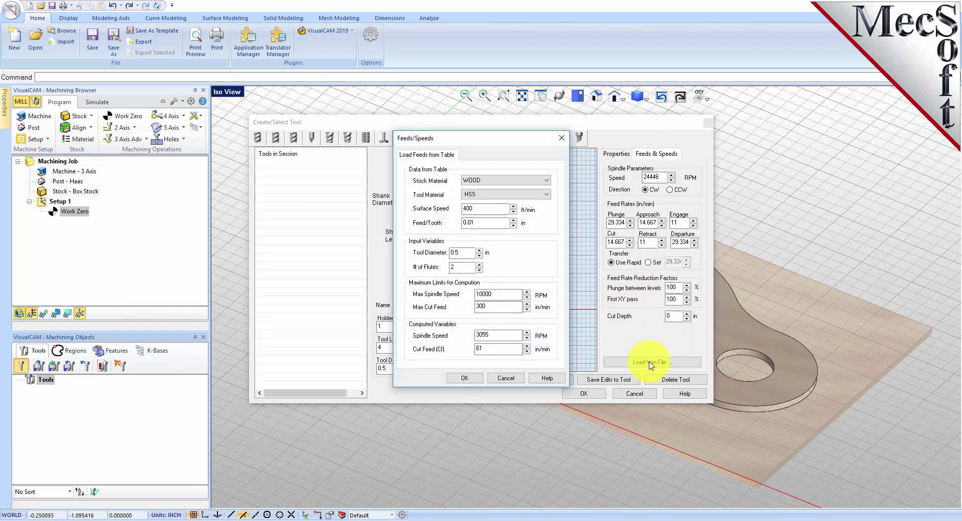
left_click(487, 181)
left_click(488, 181)
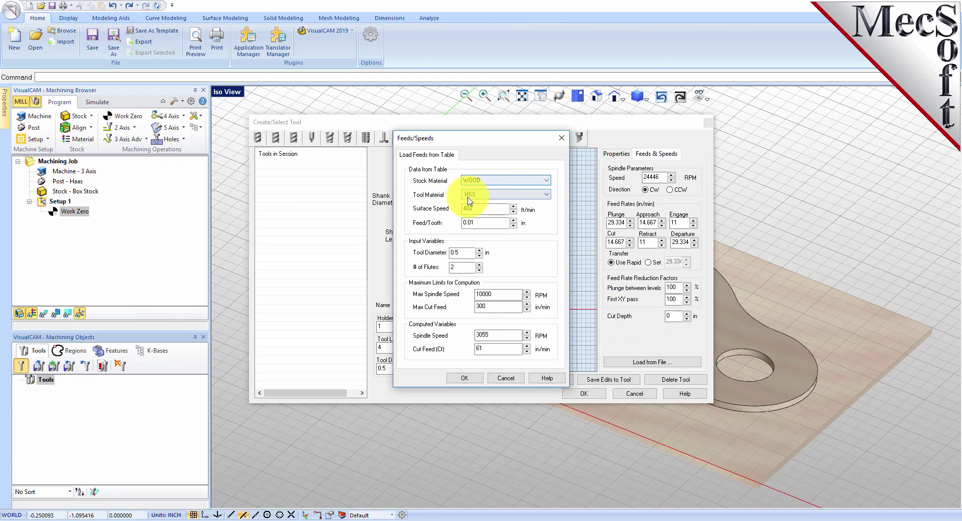
left_click(482, 194)
left_click(473, 209)
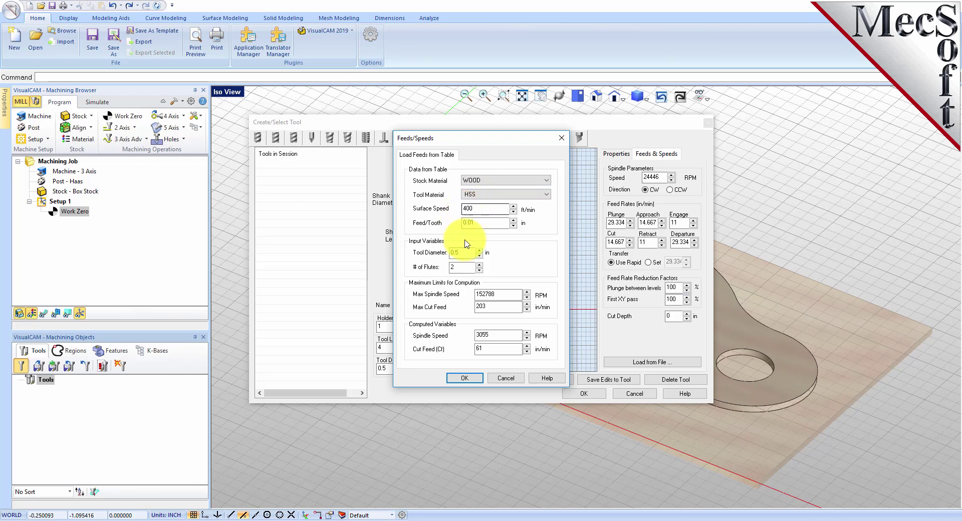
left_click(465, 378)
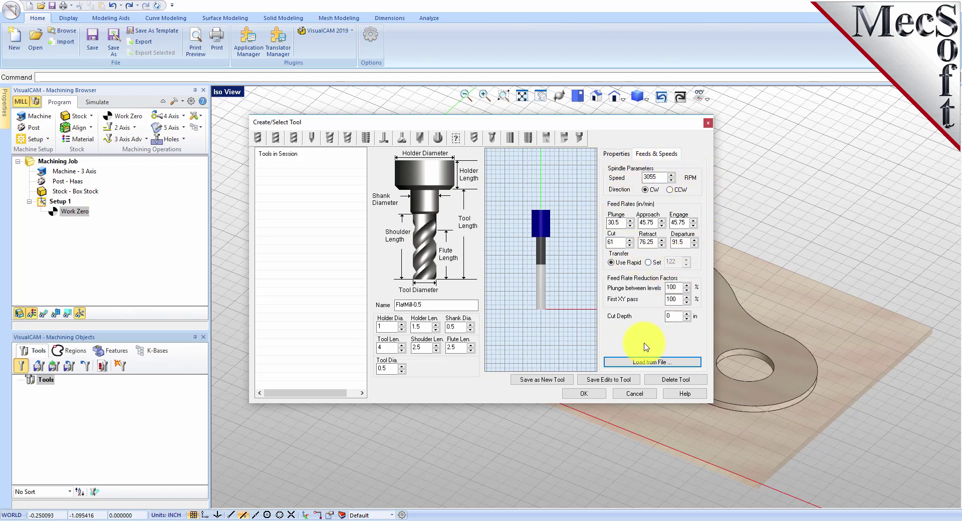
Save FlatMill-0.5 as a new tool and confirm it into the tool list.
left_click(547, 382)
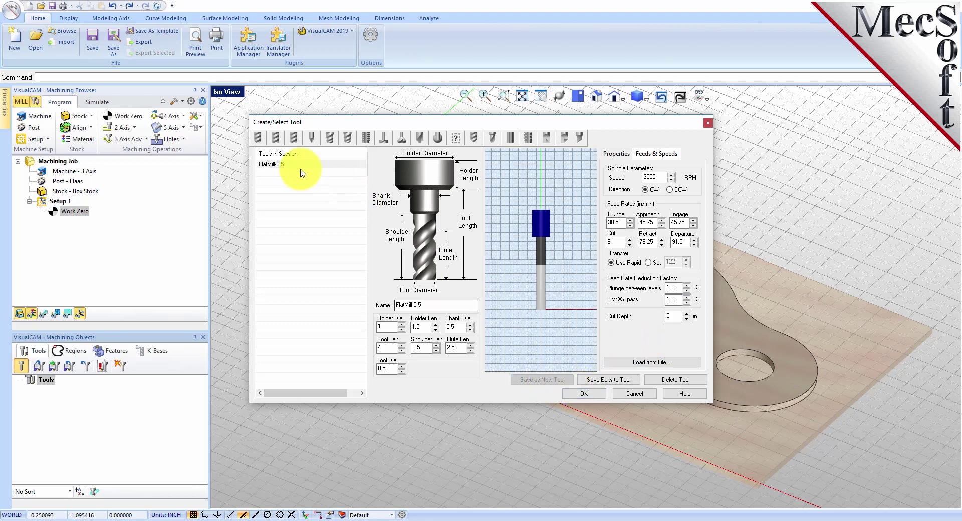
left_click(278, 164)
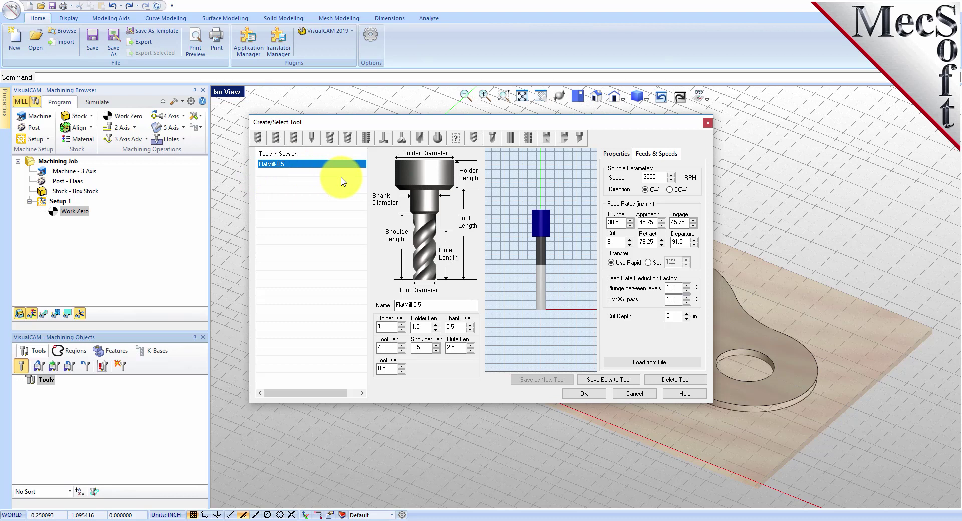
left_click(583, 393)
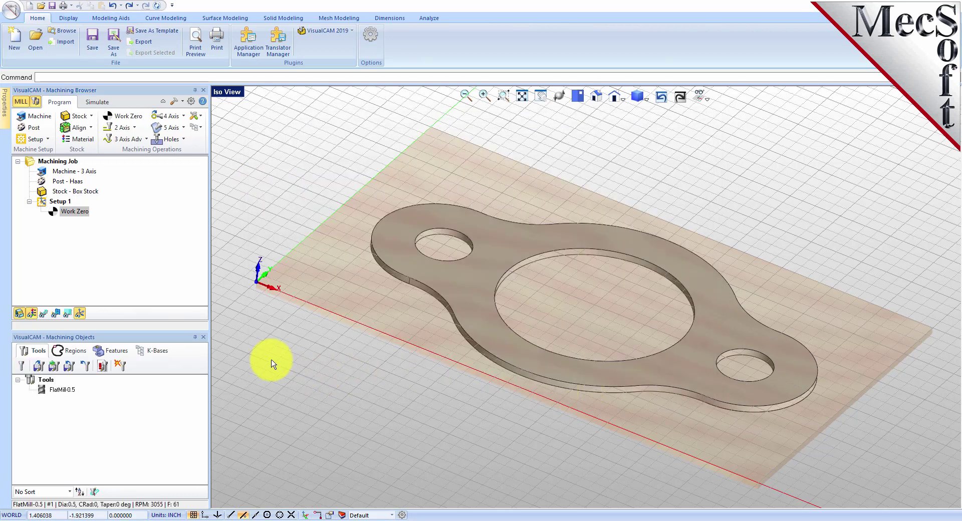
Make FlatMill-0.5 the active tool and start a 2 1/2 Axis Profiling operation.
left_click(44, 391)
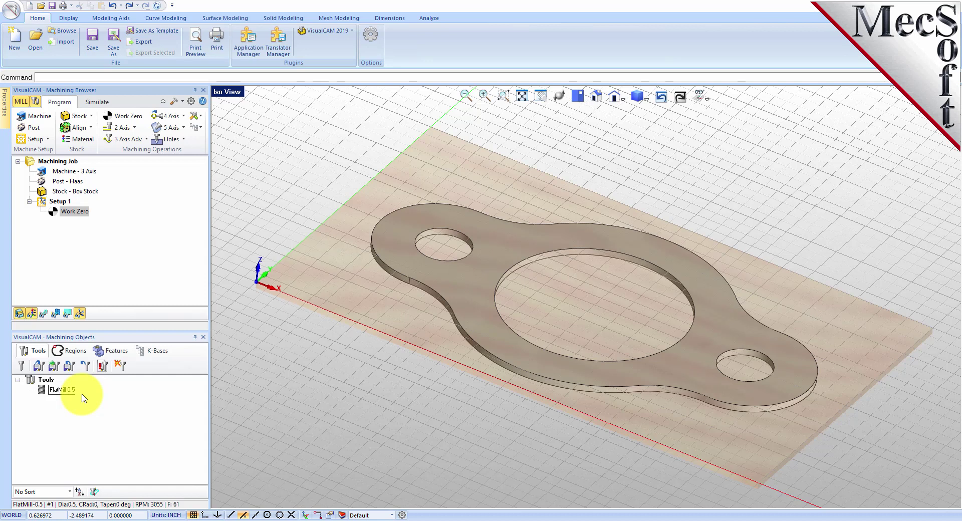
left_click(136, 128)
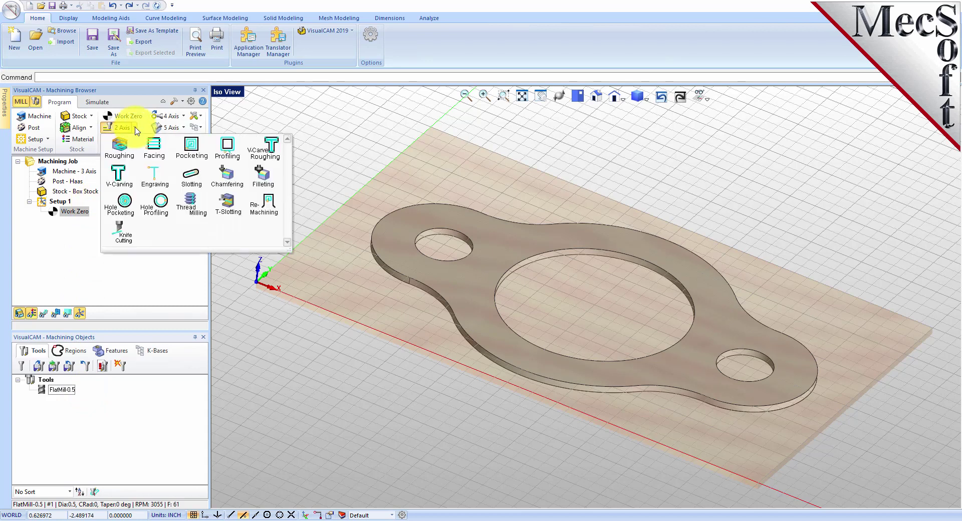
left_click(229, 159)
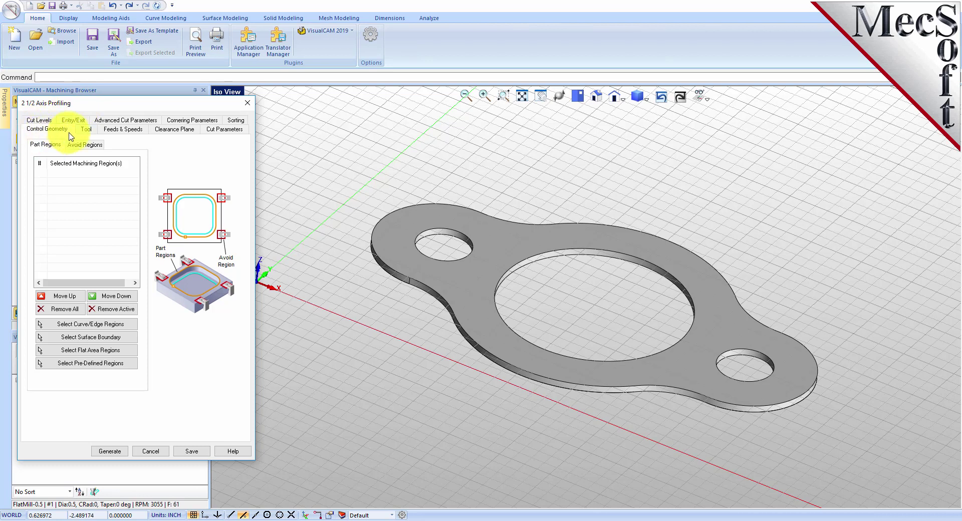
Pick the edges of the large central hole and both small holes as regions.
left_click(129, 326)
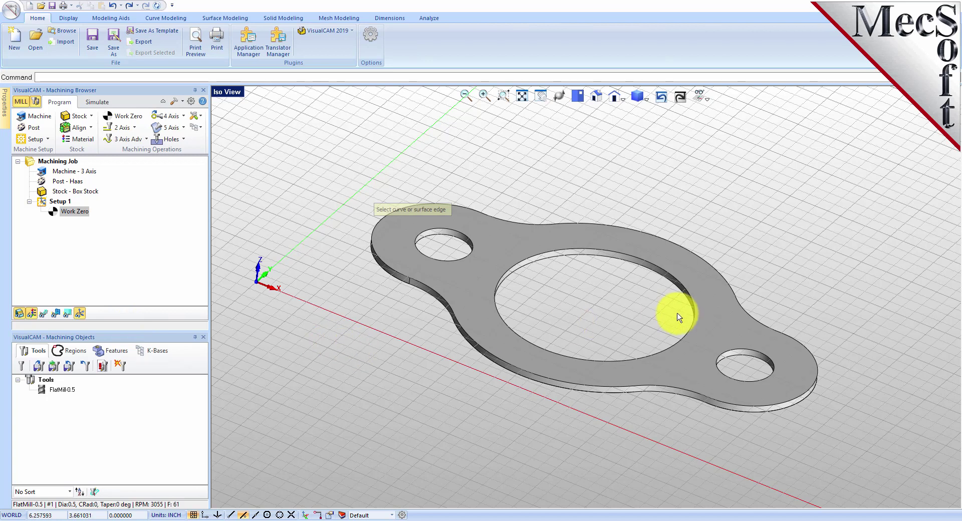
left_click(556, 254)
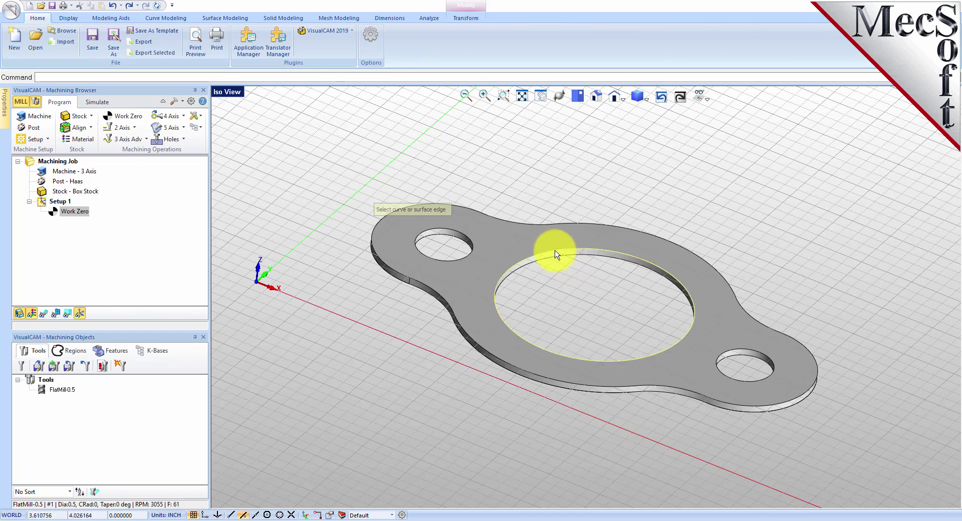
left_click(448, 231)
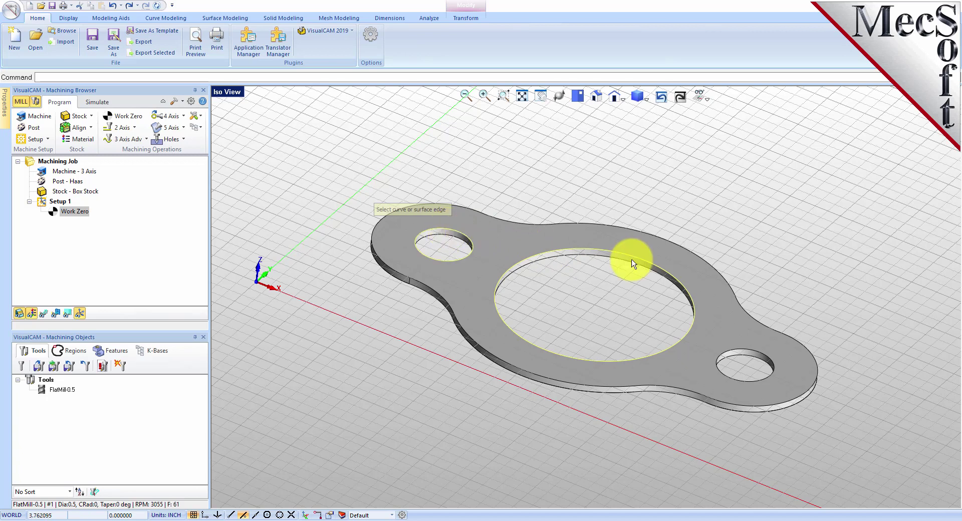
left_click(740, 351)
right_click(385, 302)
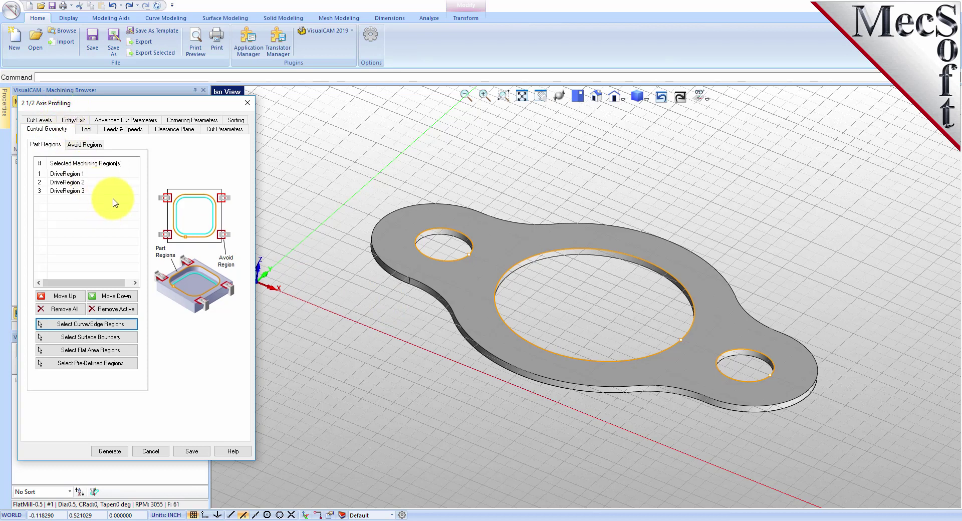
Check which hole DriveRegions 1, 2 and 3 each represent.
left_click(76, 175)
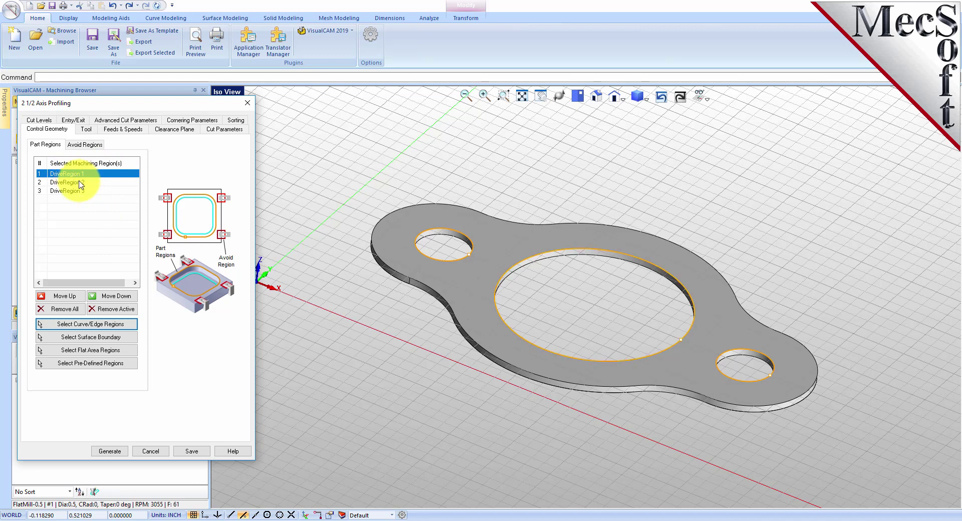
left_click(80, 183)
left_click(80, 192)
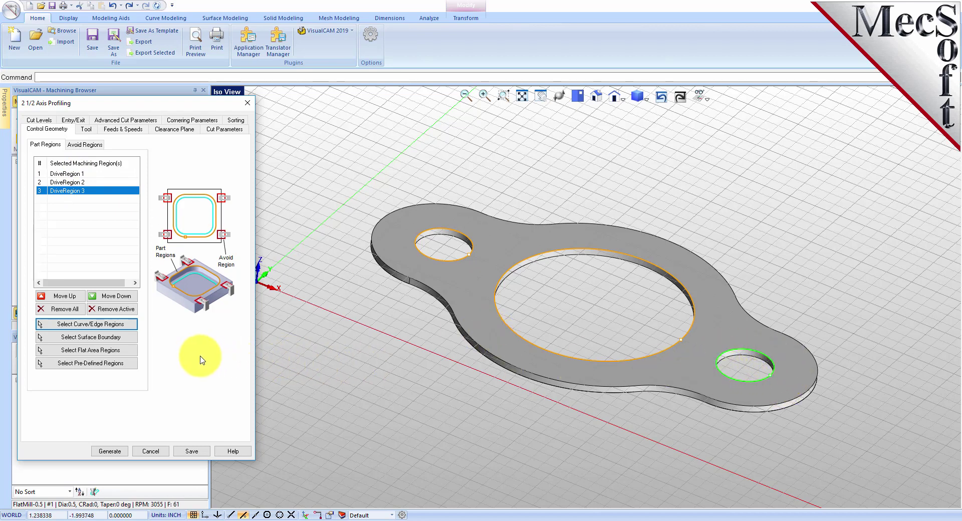
left_click(85, 131)
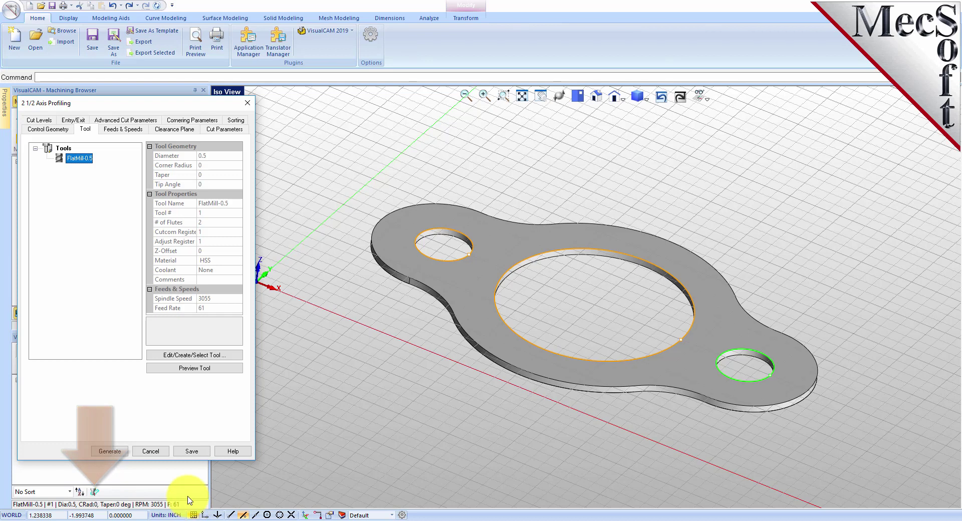
Use an automatic clearance plane with Clearance Plane as the cut transfer method.
left_click(122, 130)
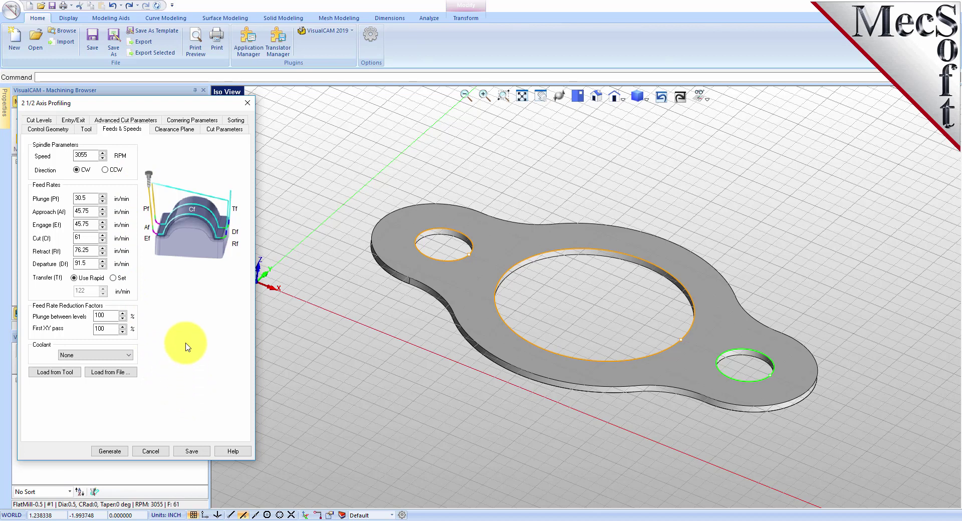
left_click(176, 133)
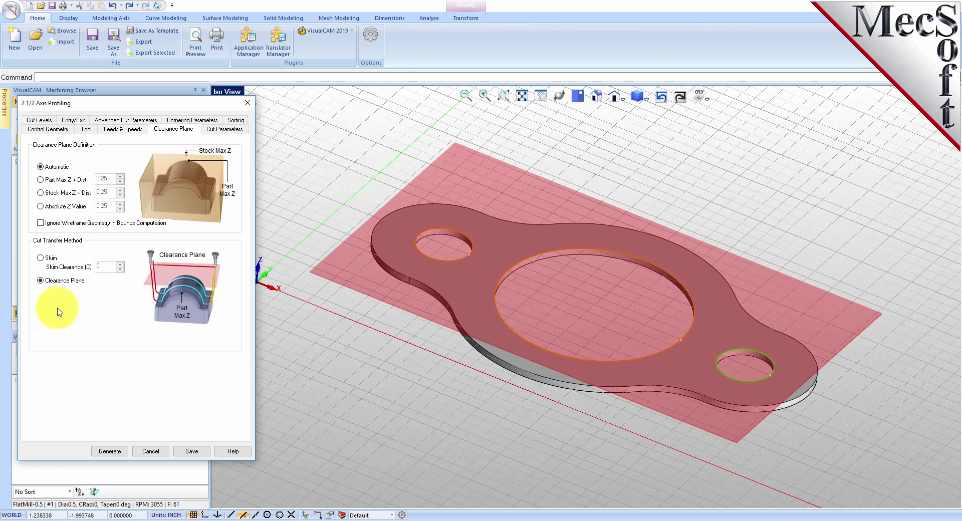
left_click(41, 281)
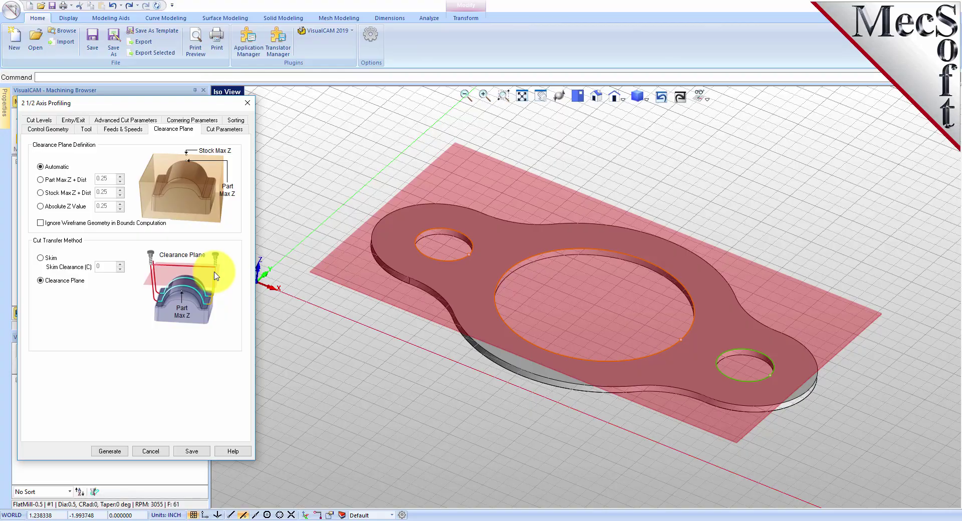
middle_click_drag(545, 367, 569, 366)
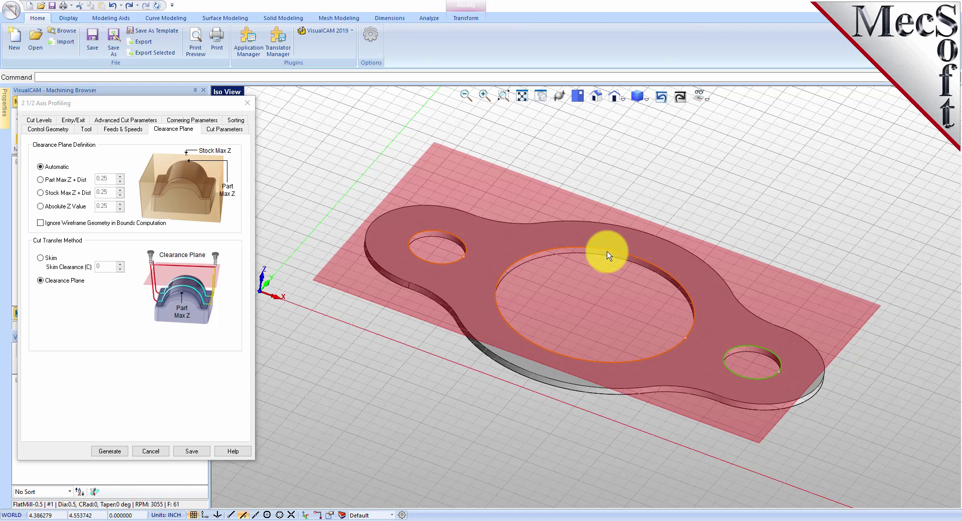
scroll(608, 256, "up", 1)
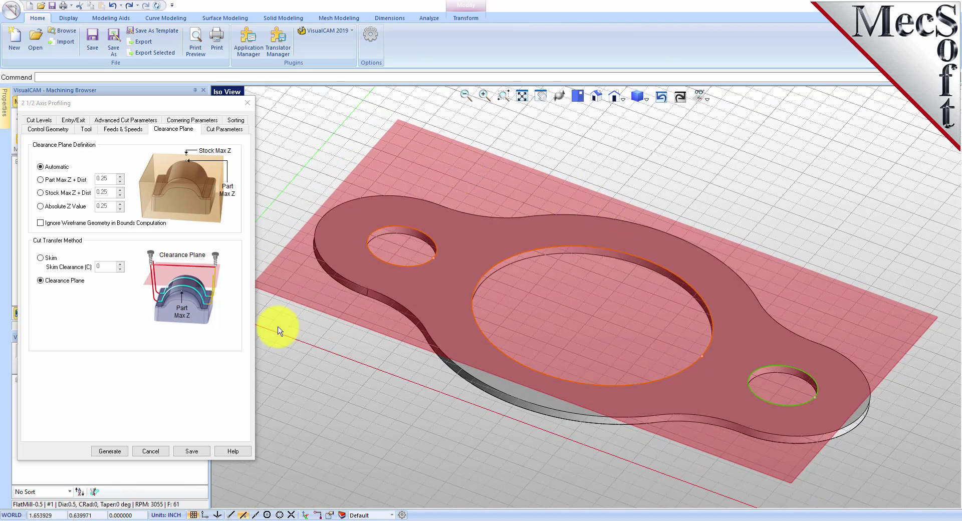
Set the profile to cut on the inside of the closed hole curves.
left_click(235, 133)
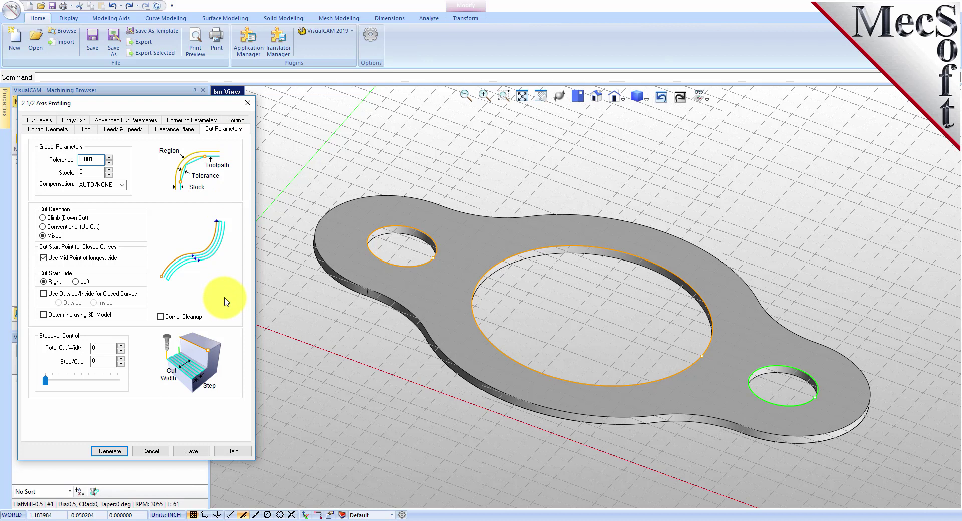
double_click(89, 172)
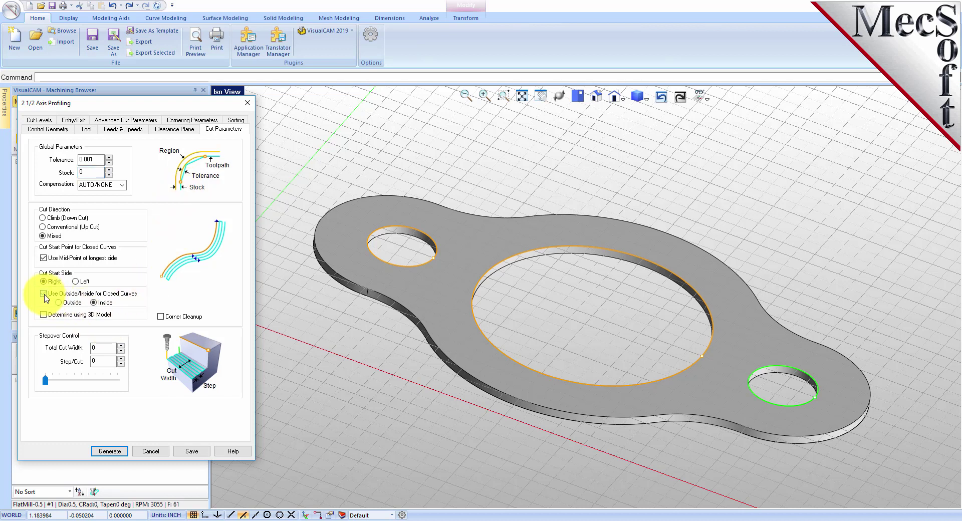
left_click(45, 297)
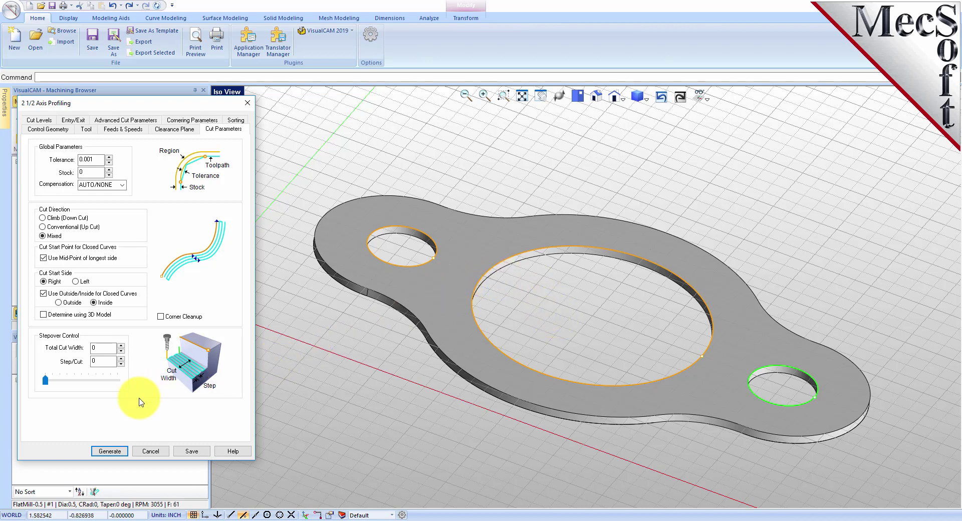
Set the total cut depth and rough depth per cut to 0.125.
left_click(45, 120)
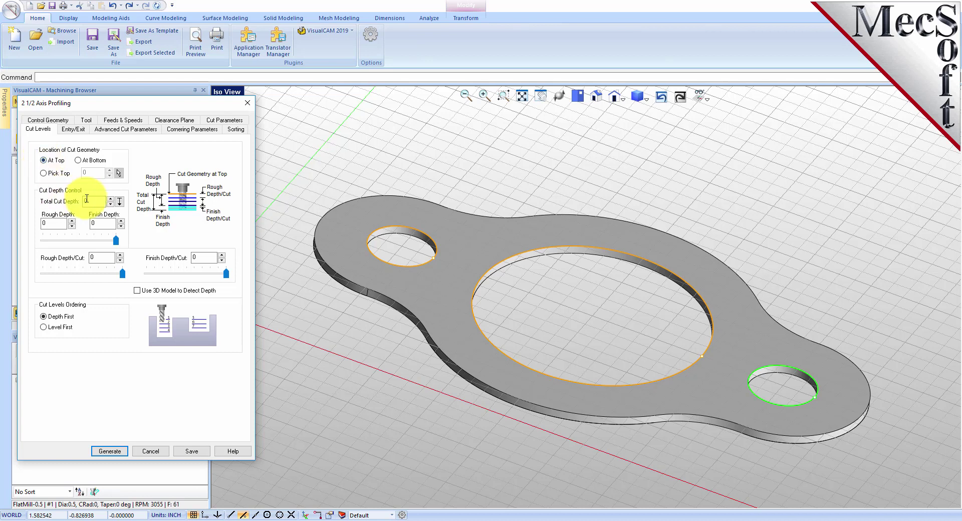
left_click(67, 201)
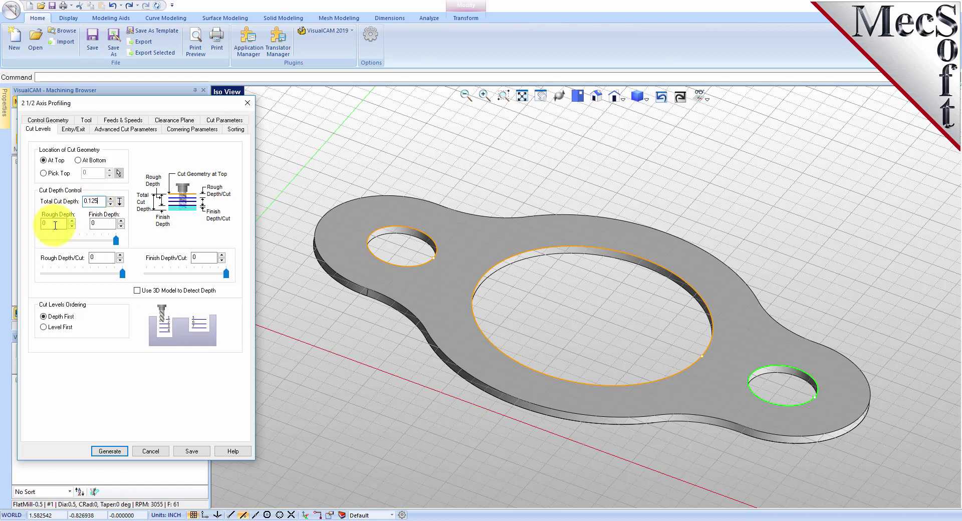
double_click(64, 222)
left_click(110, 258)
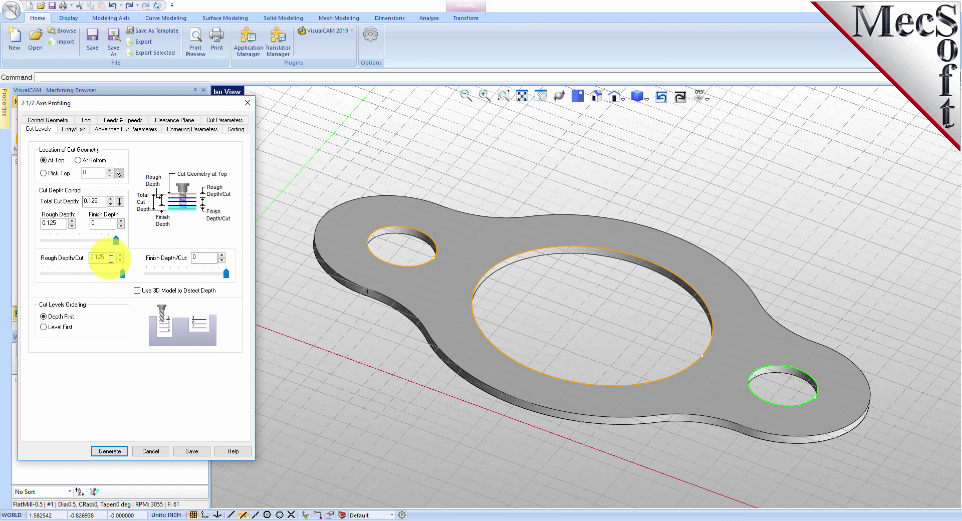
Set entry and exit motions to None and generate the hole profiling toolpath.
left_click(73, 129)
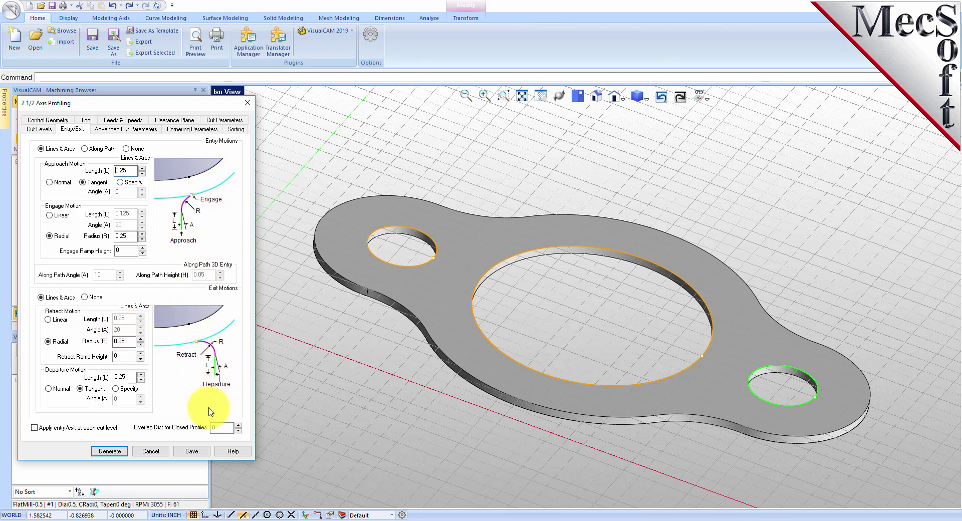
left_click(125, 149)
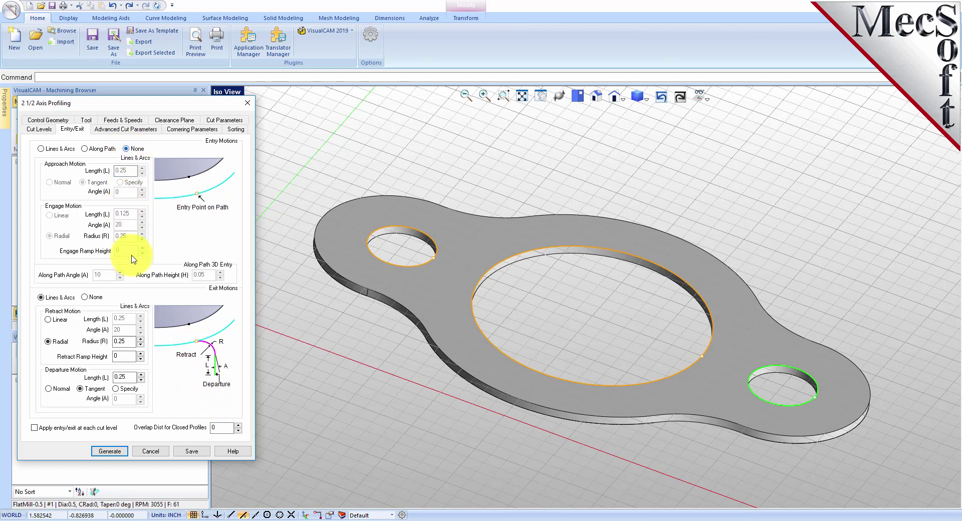
left_click(85, 297)
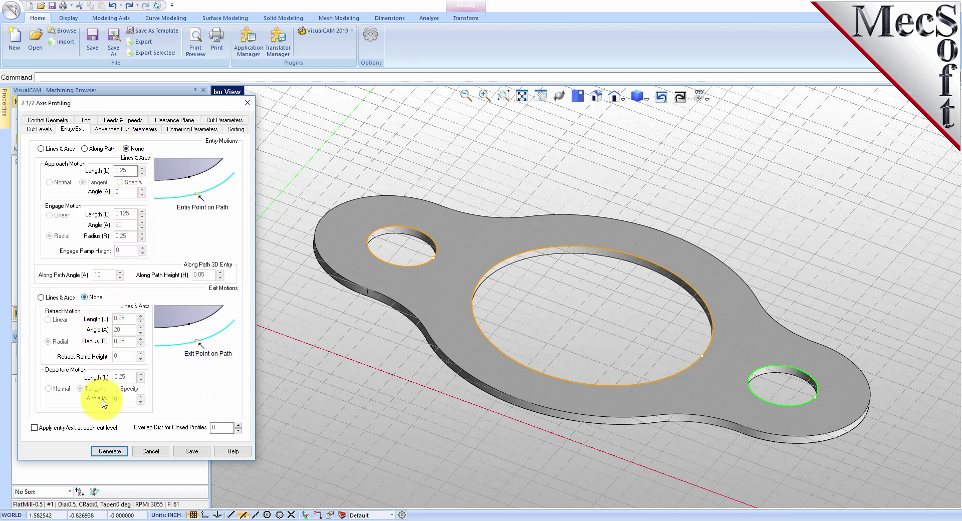
left_click(109, 451)
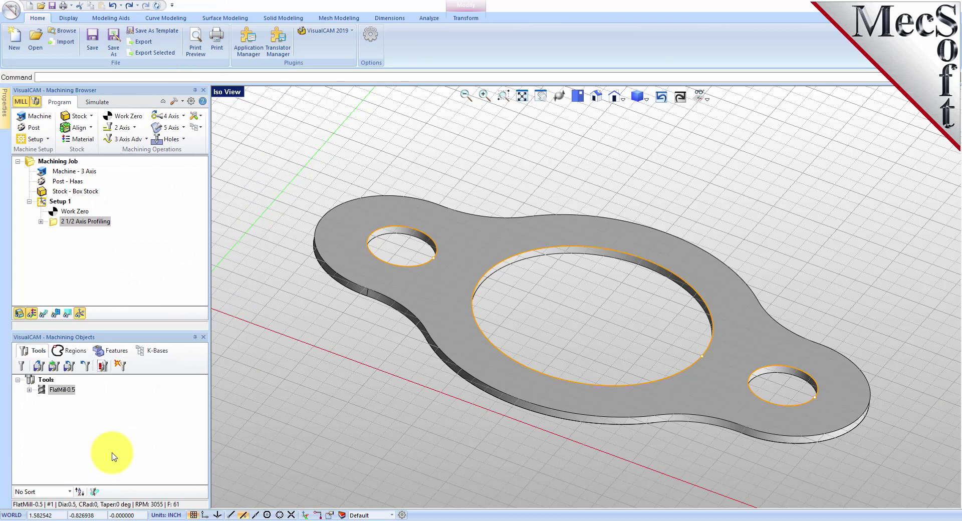
Display only the three-hole profiling toolpath in an orbited Iso view, ready to simulate.
left_click(56, 221)
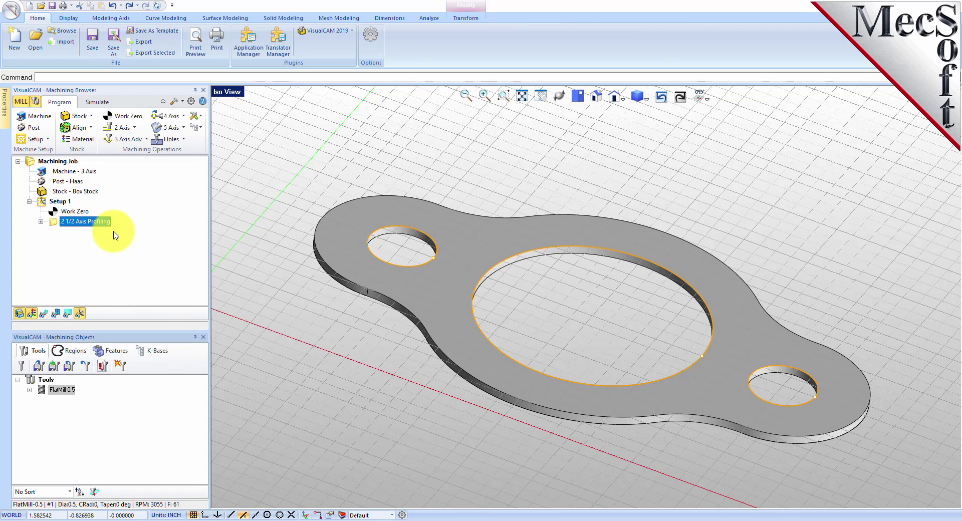
left_click(44, 313)
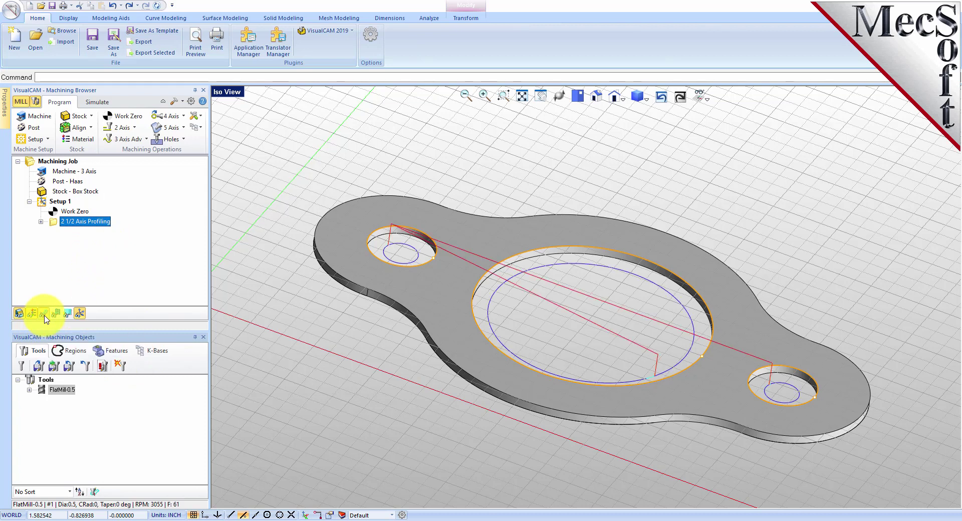
left_click(44, 315)
left_click(44, 315)
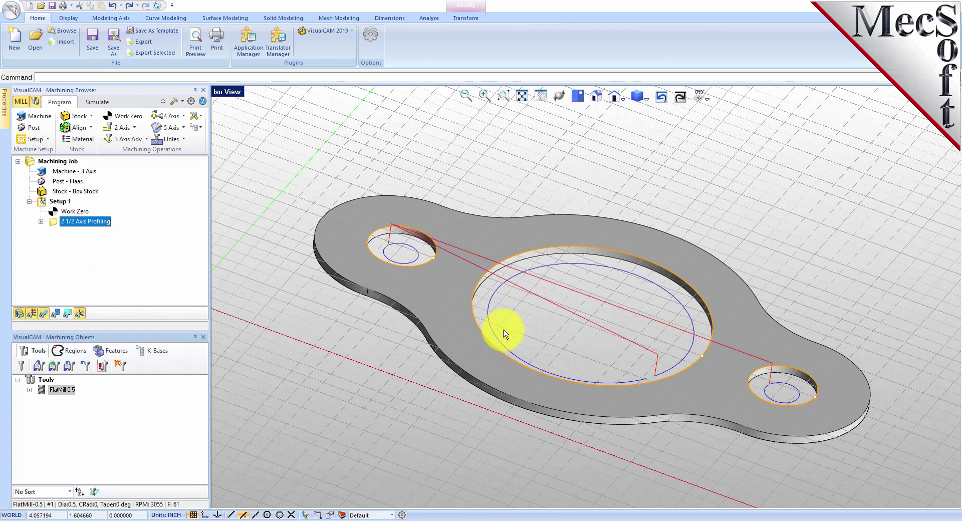
mouse_move(501, 268)
right_mouse_down()
mouse_move(527, 352)
mouse_move(516, 261)
mouse_move(521, 313)
right_mouse_up()
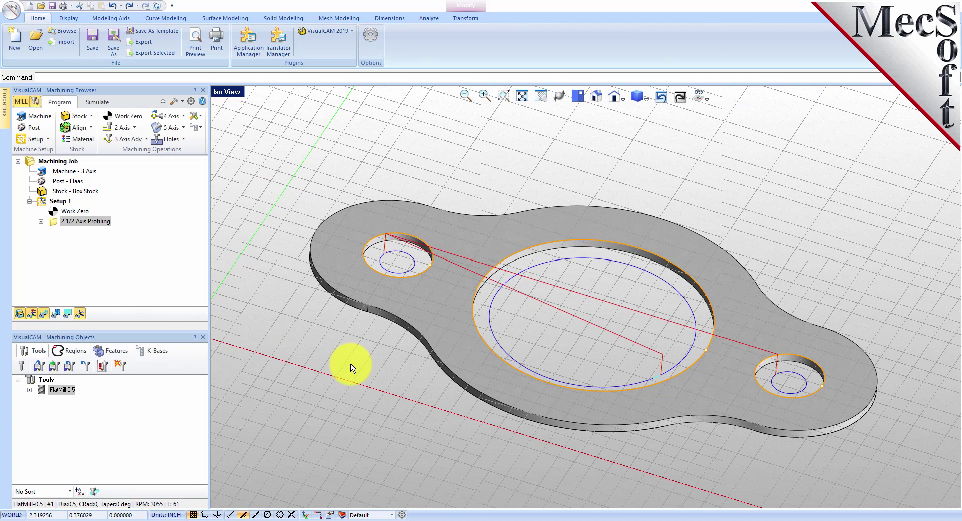
left_click(95, 103)
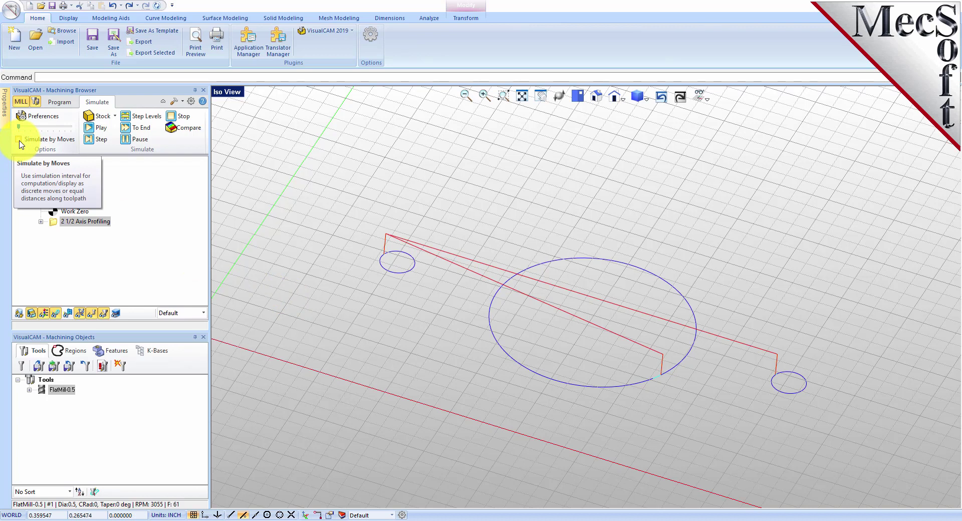
Simulate cutting the three holes into the wood stock, comparing solid and wood shading.
left_click(101, 131)
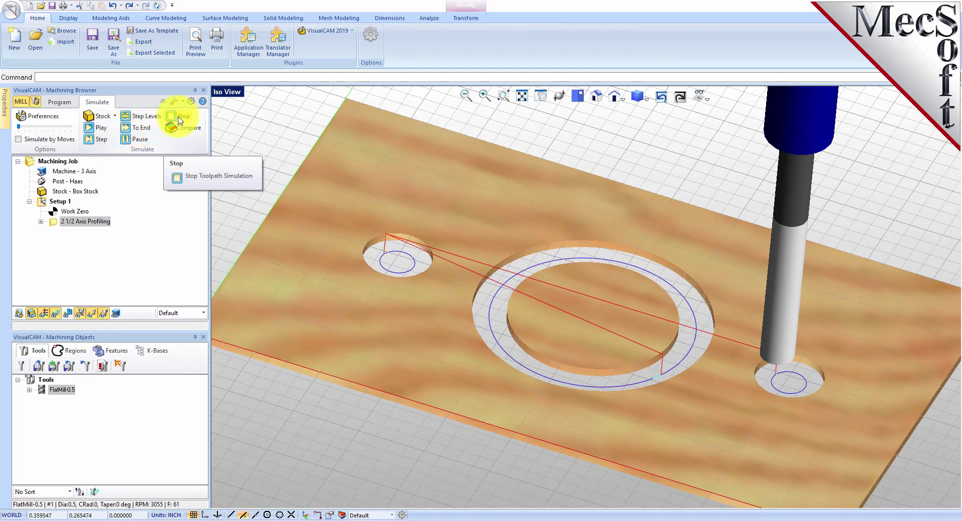
left_click(46, 314)
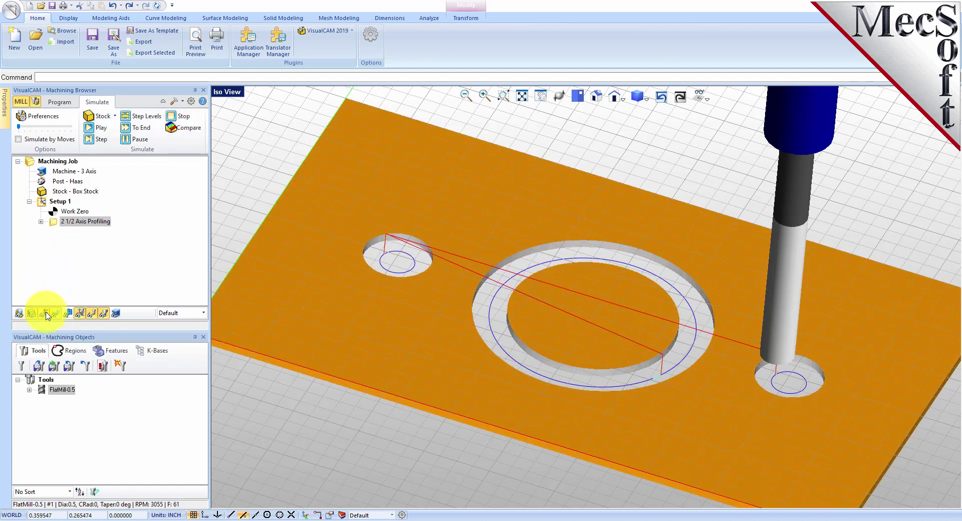
left_click(45, 314)
left_click(46, 314)
left_click(45, 314)
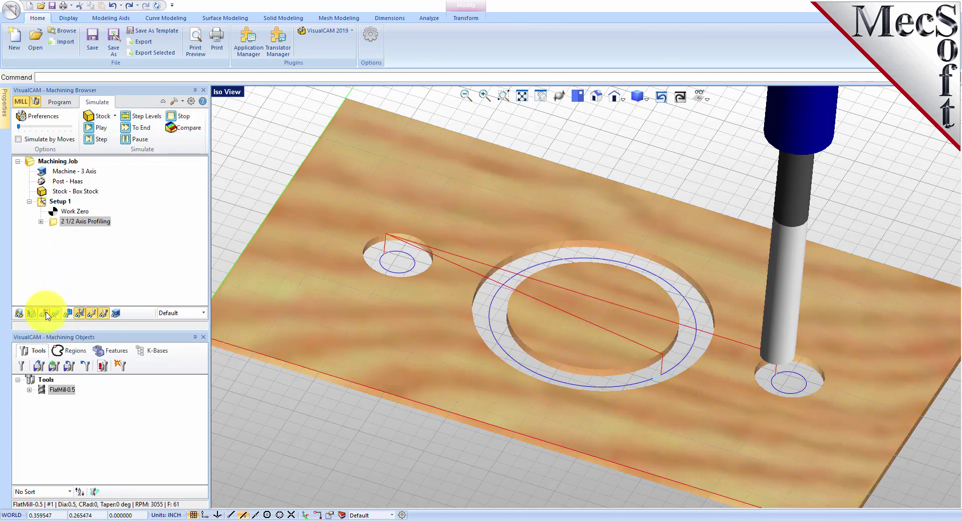
mouse_move(545, 371)
middle_mouse_down()
mouse_move(565, 275)
mouse_move(556, 368)
middle_mouse_up()
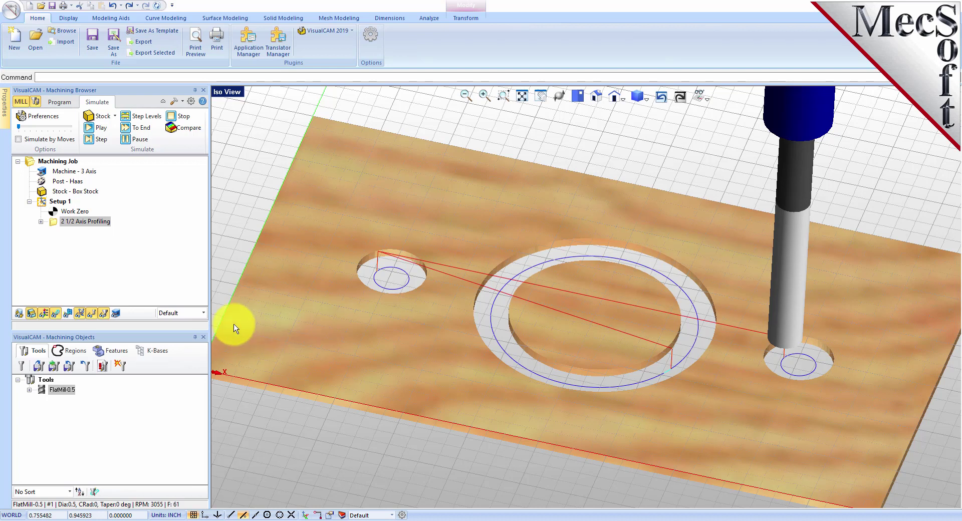
left_click(60, 102)
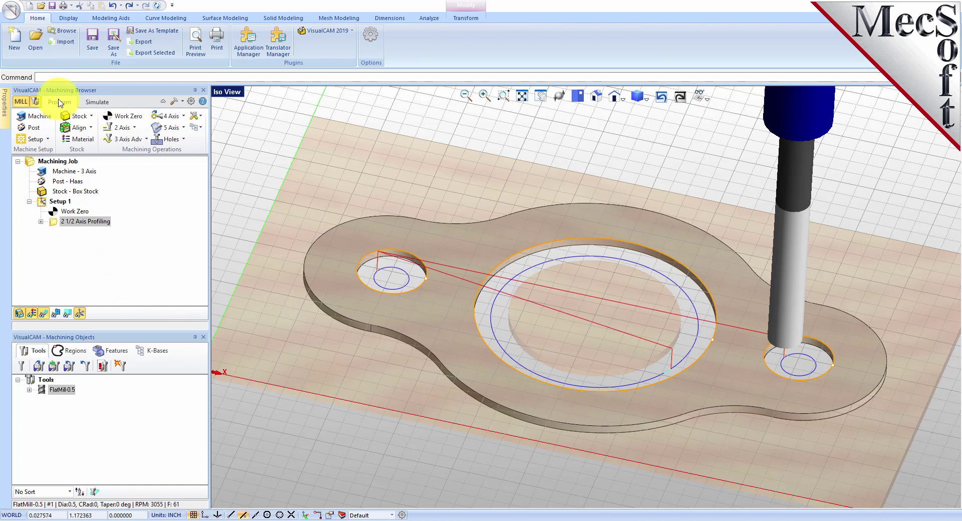
Copy and paste the 2 1/2 Axis Profiling operation, then select the duplicate.
left_click(55, 226)
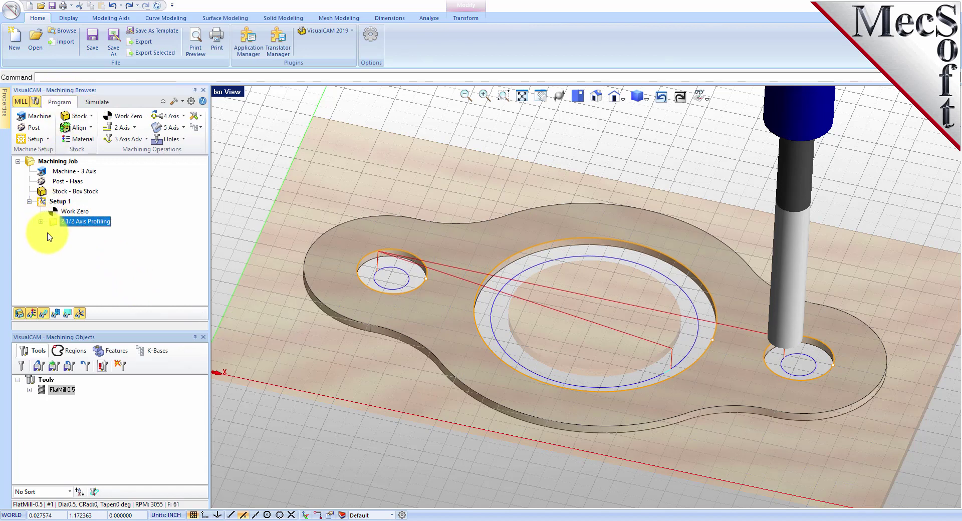
right_click(98, 224)
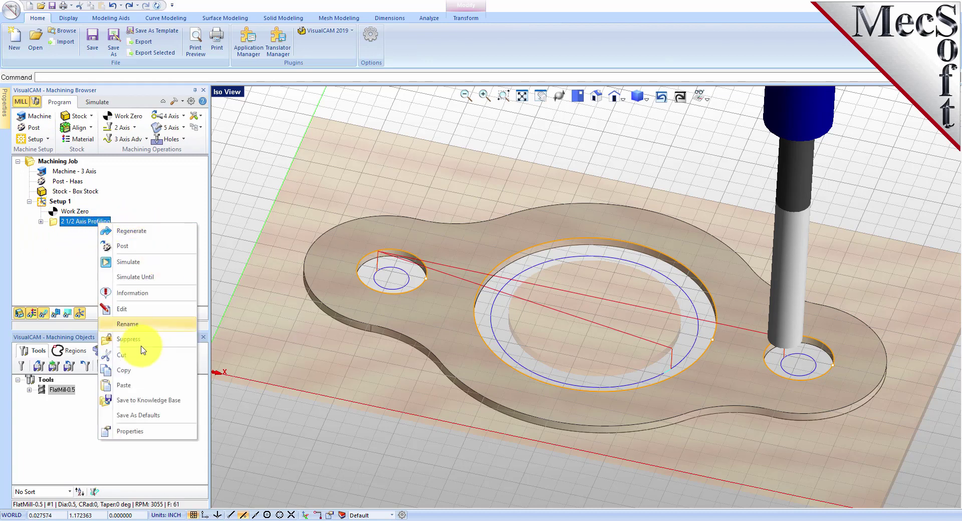
left_click(133, 370)
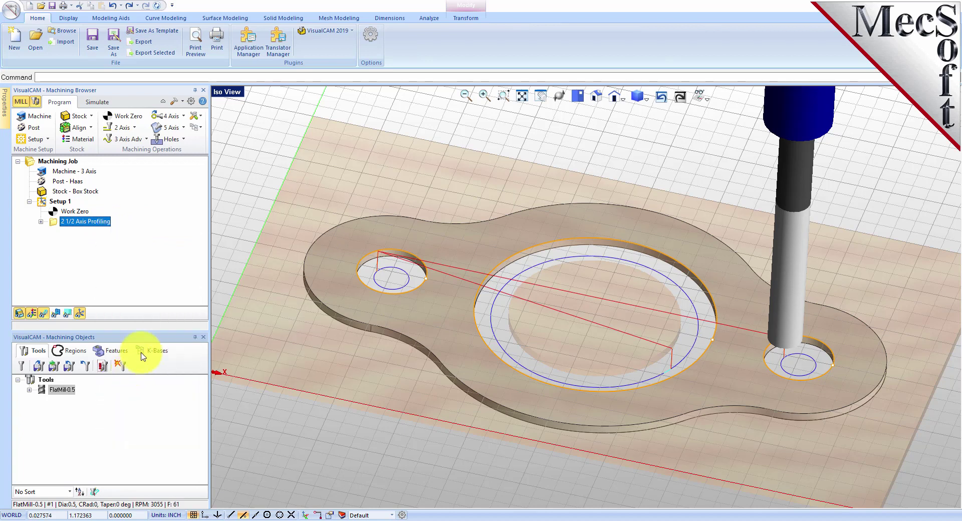
right_click(90, 224)
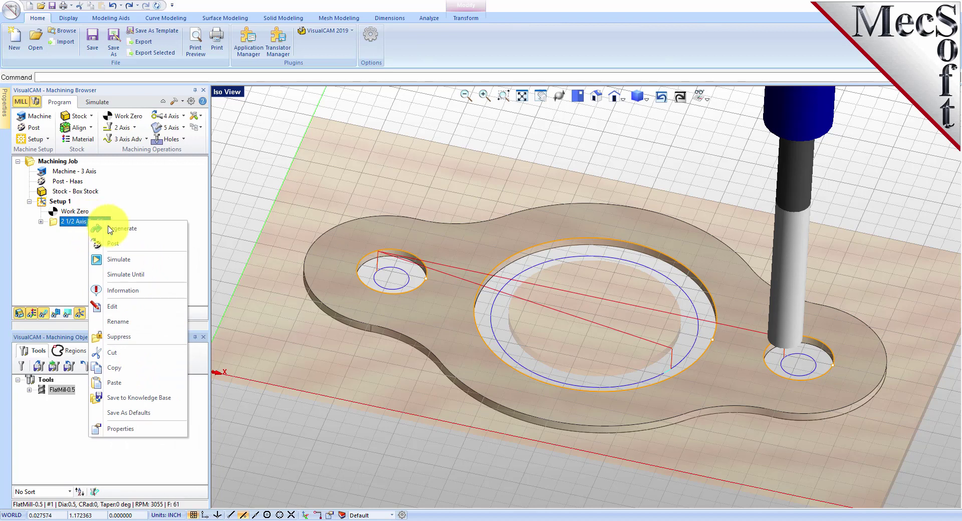
left_click(114, 382)
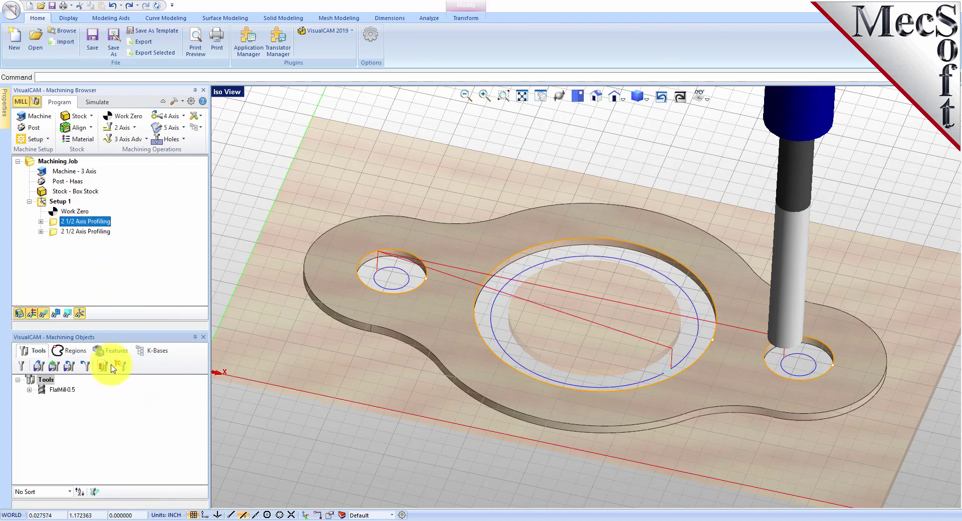
left_click(55, 231)
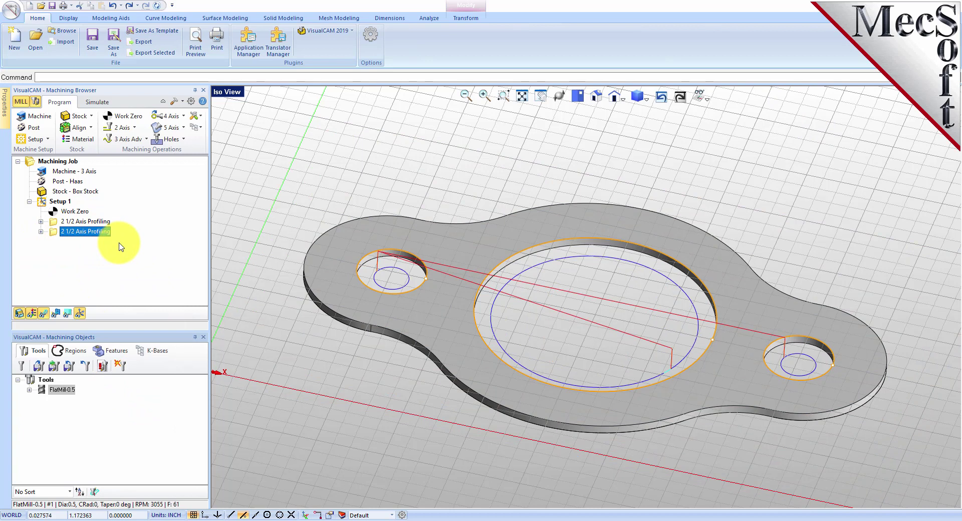
Replace the duplicate operation's regions with the gasket's outer top edge.
right_click(91, 231)
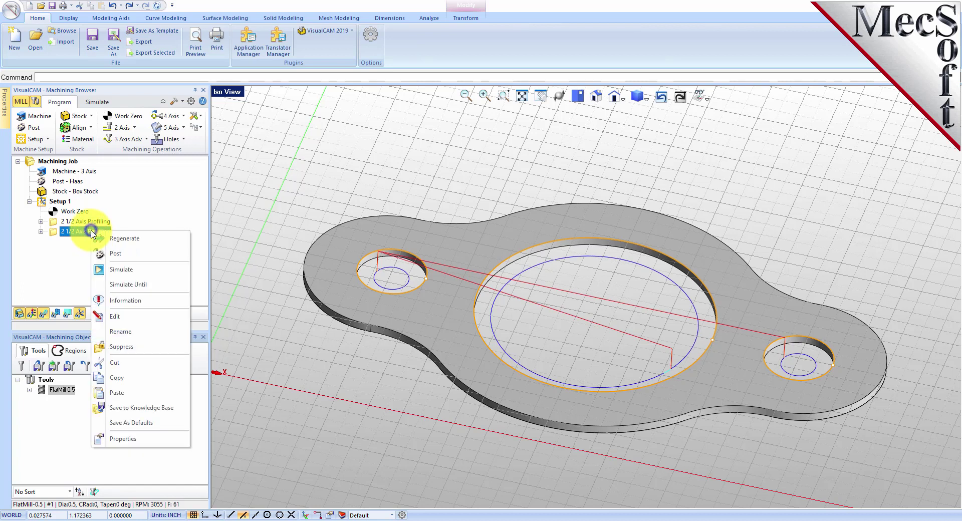
left_click(140, 319)
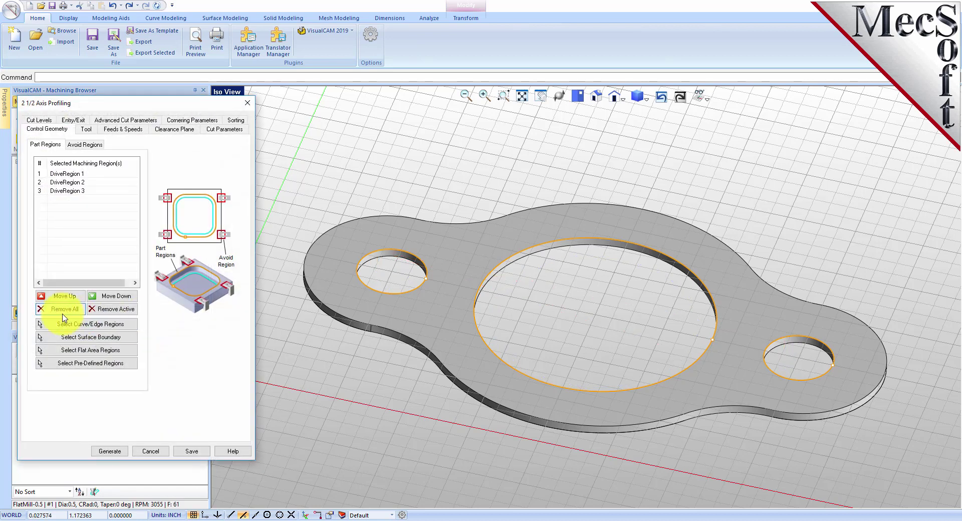
left_click(64, 311)
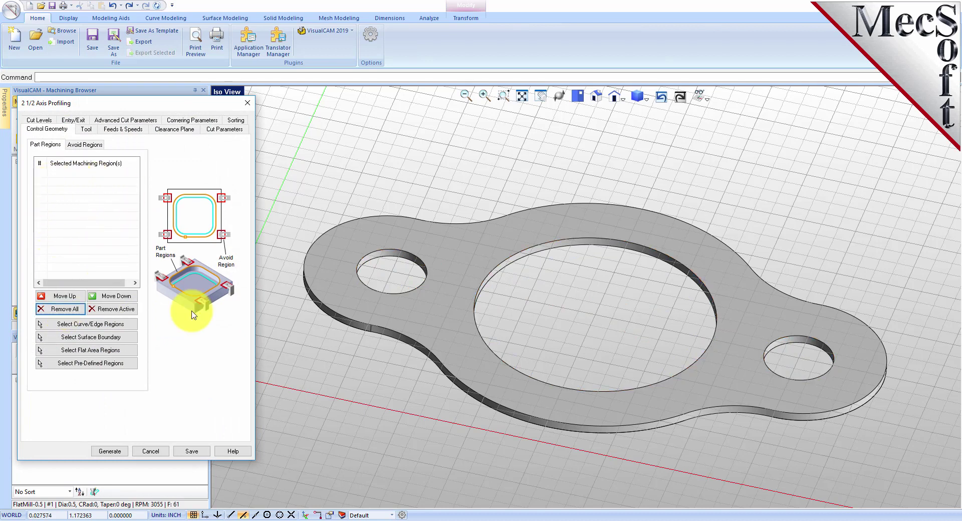
left_click(127, 328)
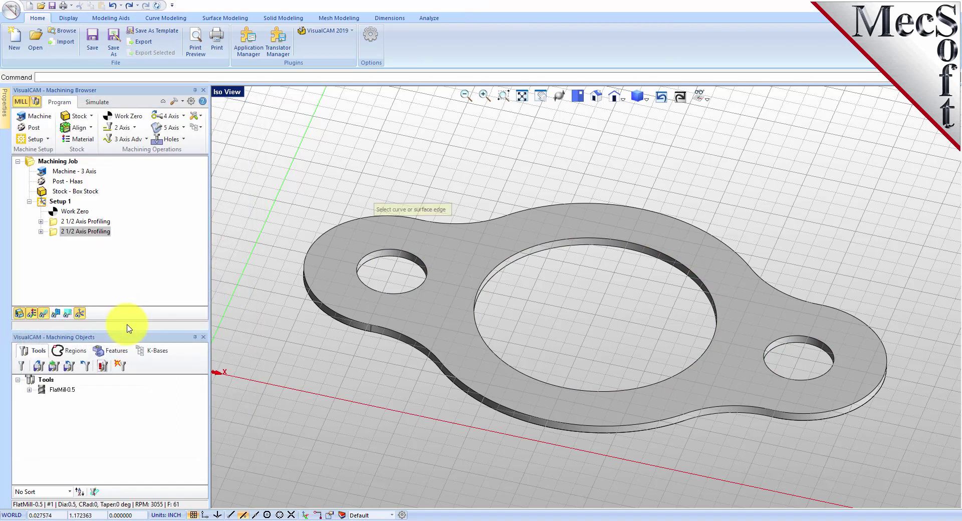
left_click(489, 223)
right_click(489, 220)
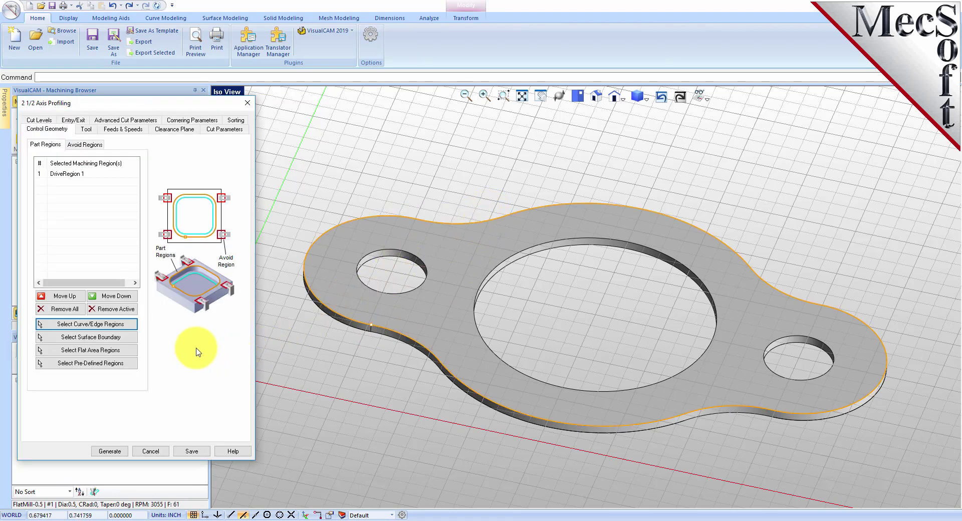
Set the cut to Outside and generate the outer profile toolpath.
left_click(62, 174)
left_click(176, 131)
left_click(224, 129)
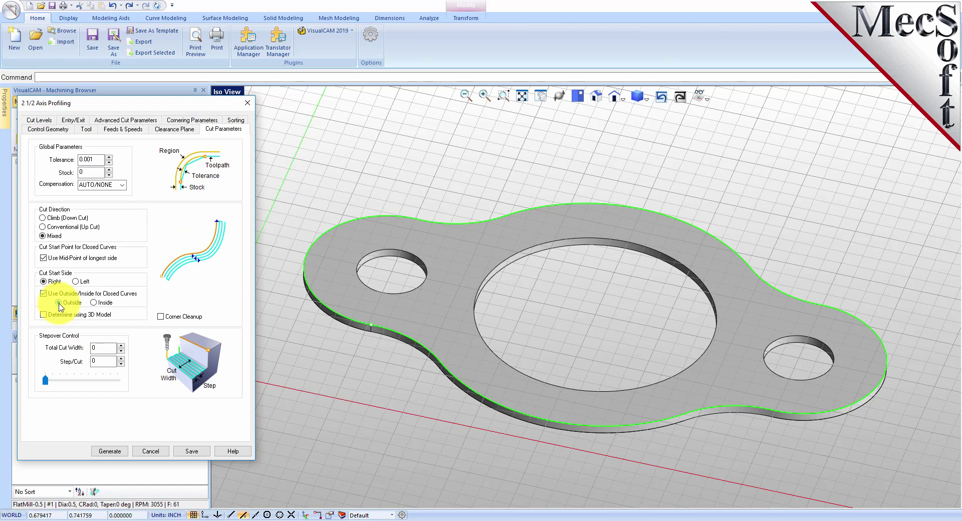
left_click(110, 450)
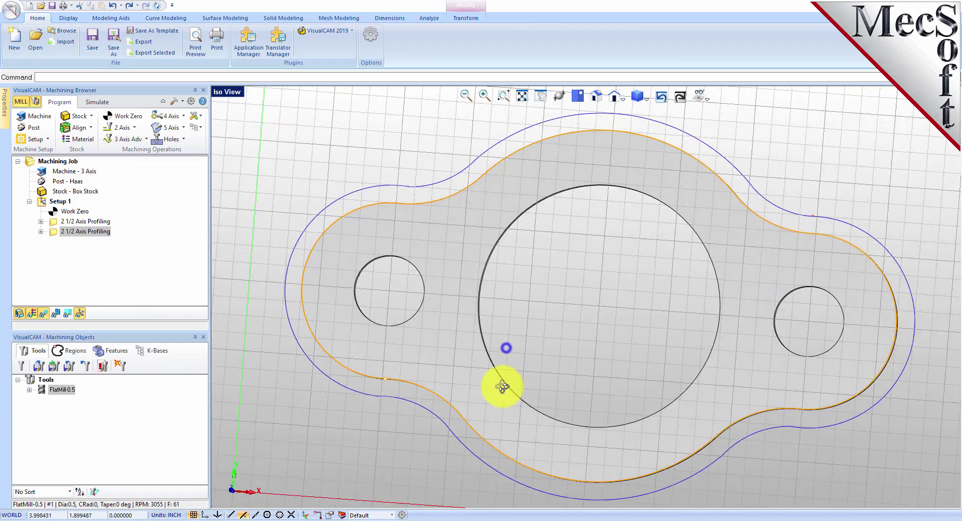
key("ctrl+t")
key("ctrl+i")
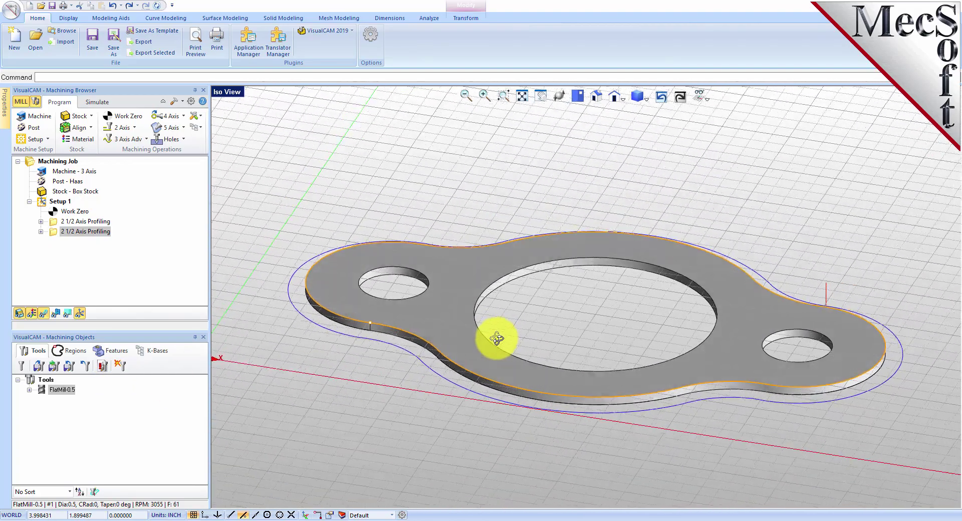
middle_click_drag(499, 347, 501, 350)
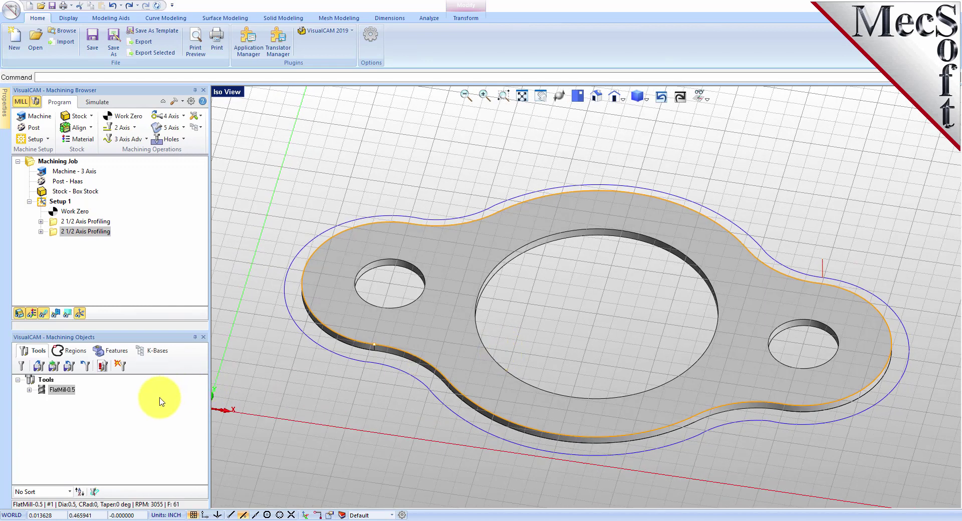
left_click(52, 234)
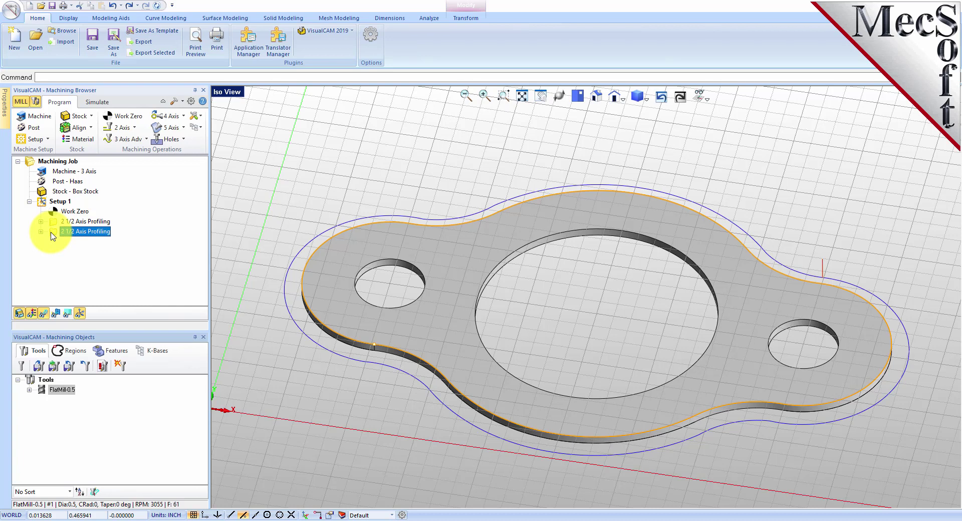
Simulate the outer profile cut in the wood stock, inspect it, then select Setup 1.
left_click(96, 101)
left_click(100, 128)
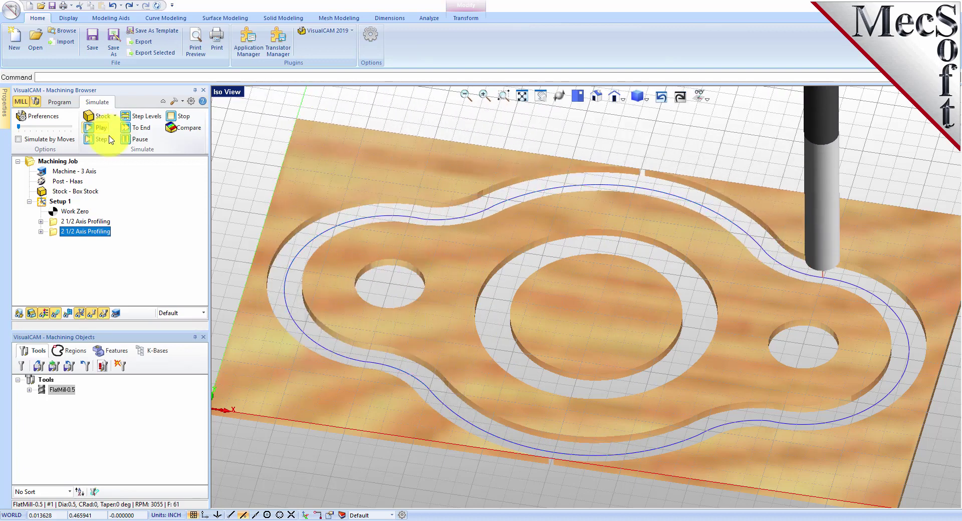
mouse_move(531, 396)
right_mouse_down()
mouse_move(543, 279)
mouse_move(537, 387)
right_mouse_up()
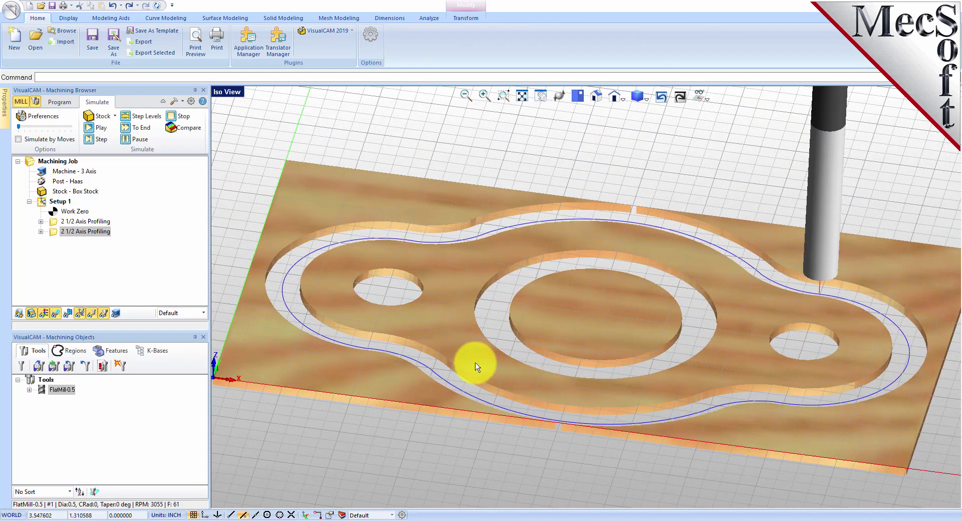
scroll(521, 316, "down", 1)
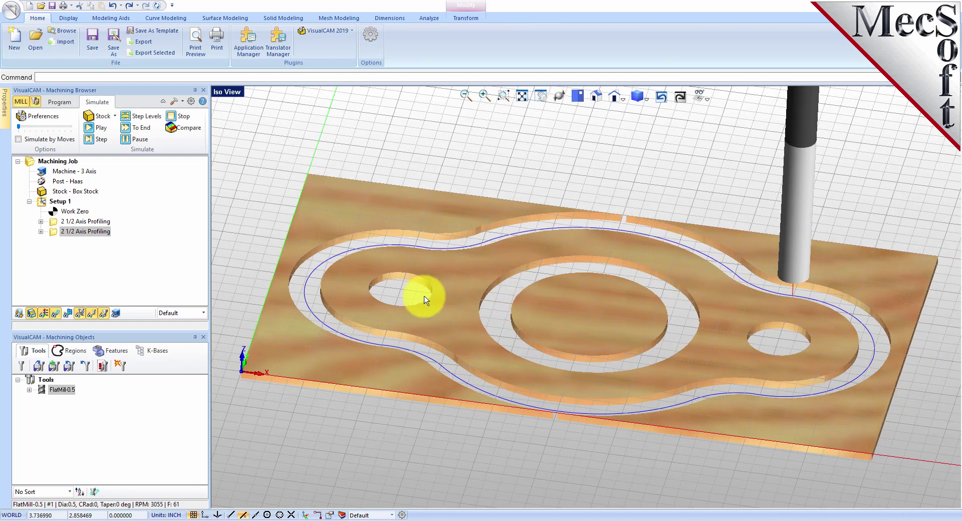
left_click(43, 204)
Post Setup 1 to MILLQuickStartTutorial_Setup 1.nc and review the G-code listing before closing it.
right_click(67, 203)
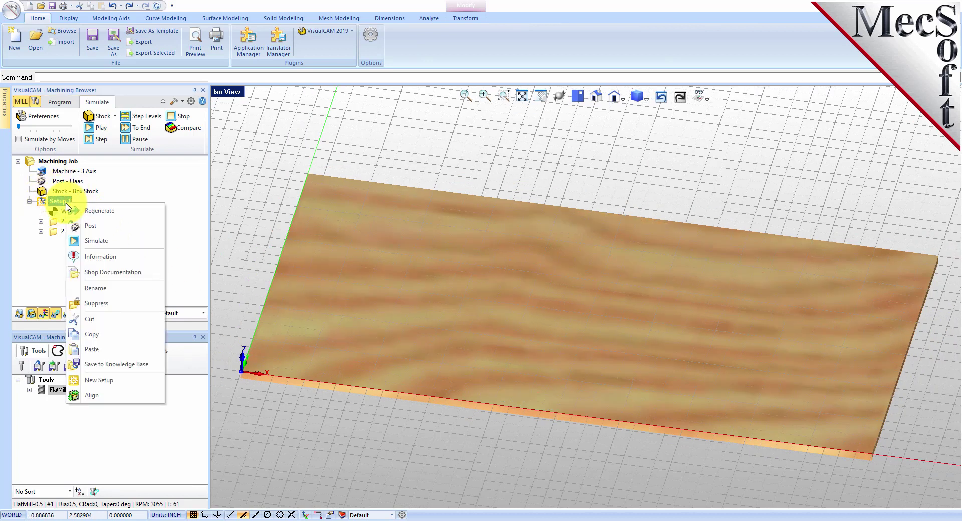
left_click(113, 226)
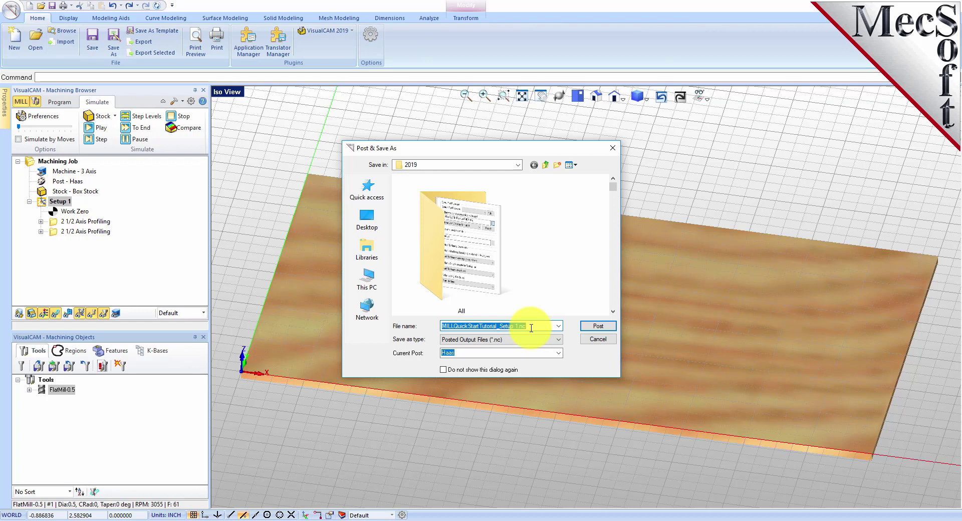
left_click(601, 328)
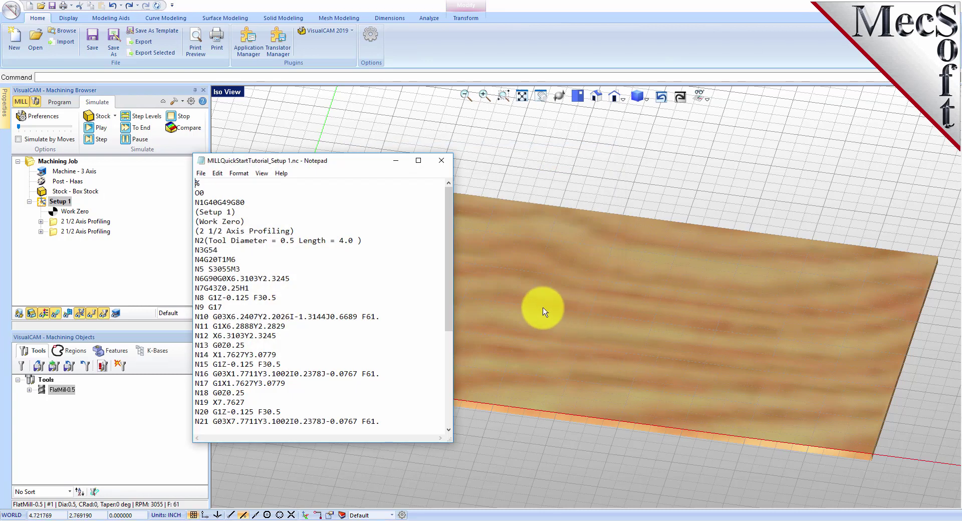
mouse_move(446, 208)
left_mouse_down()
mouse_move(452, 326)
mouse_move(451, 204)
left_mouse_up()
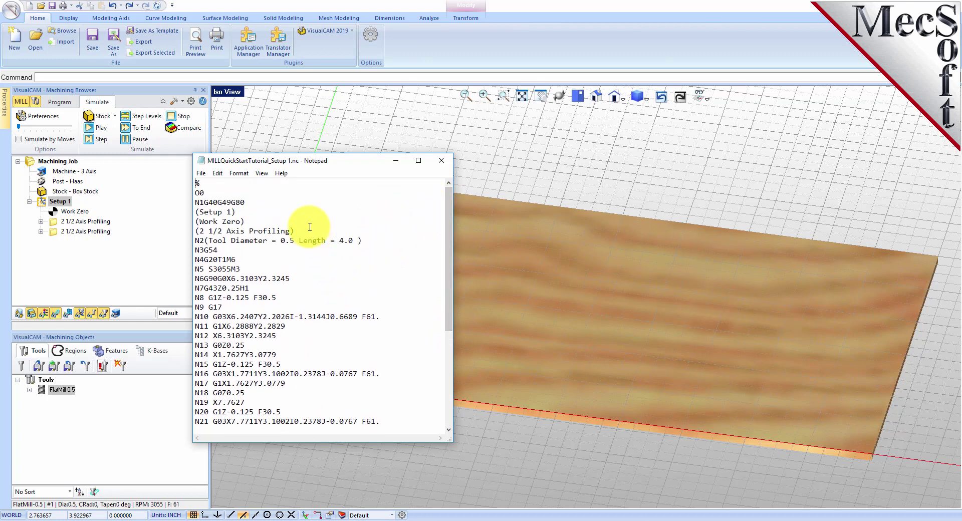
left_click_drag(296, 231, 199, 231)
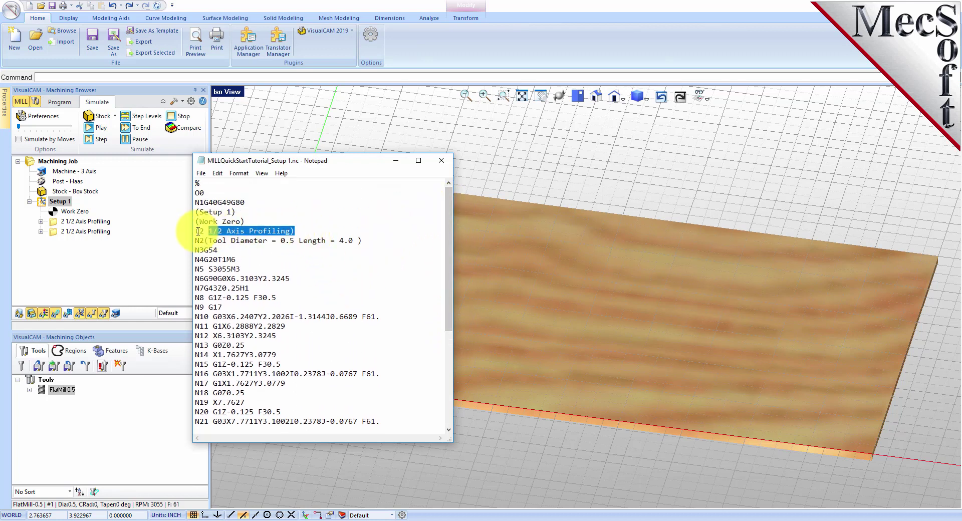
left_click(441, 160)
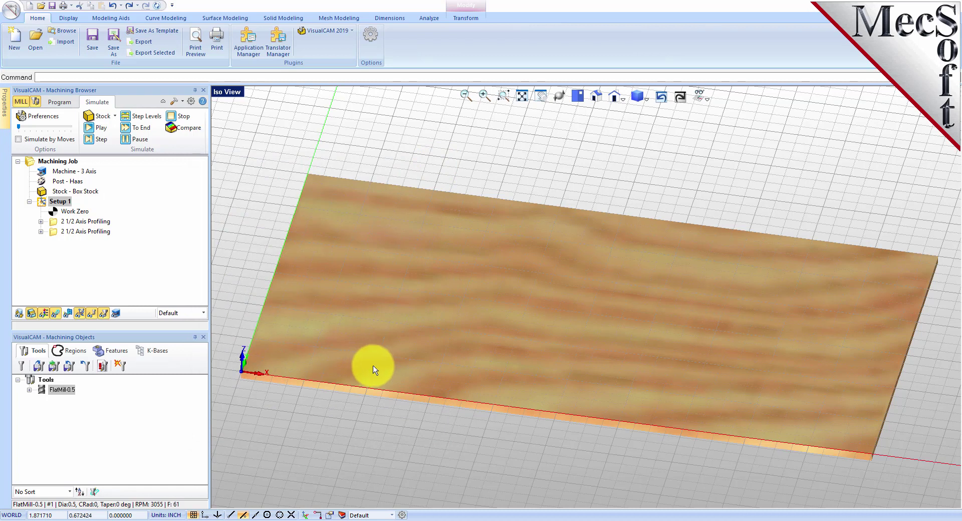
Return to the Program tab and check each operation's machine time in Setup 1's Information summary (0.73 min total).
left_click(71, 103)
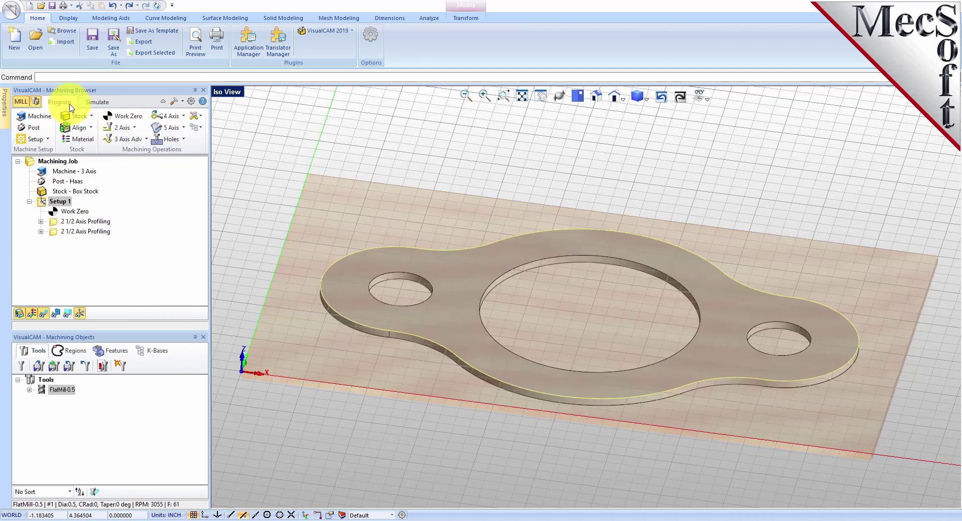
left_click(264, 171)
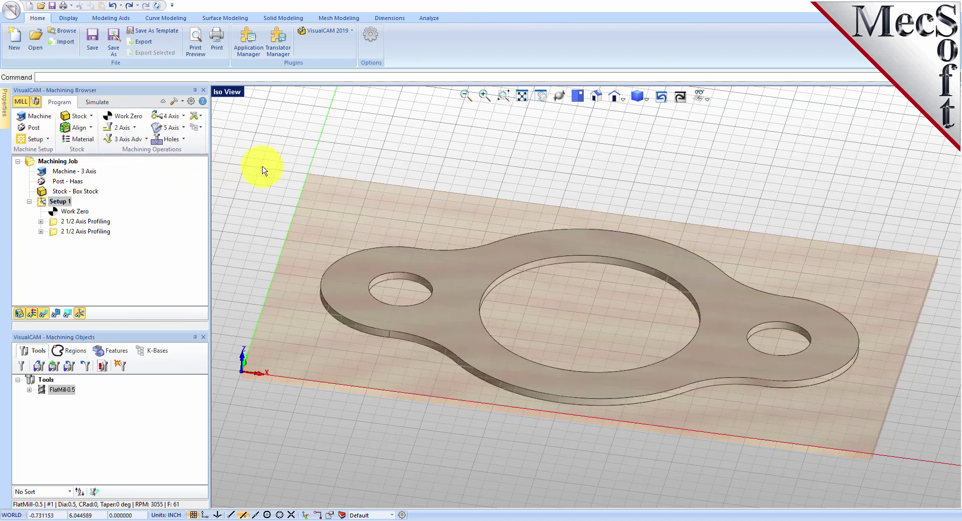
left_click(57, 202)
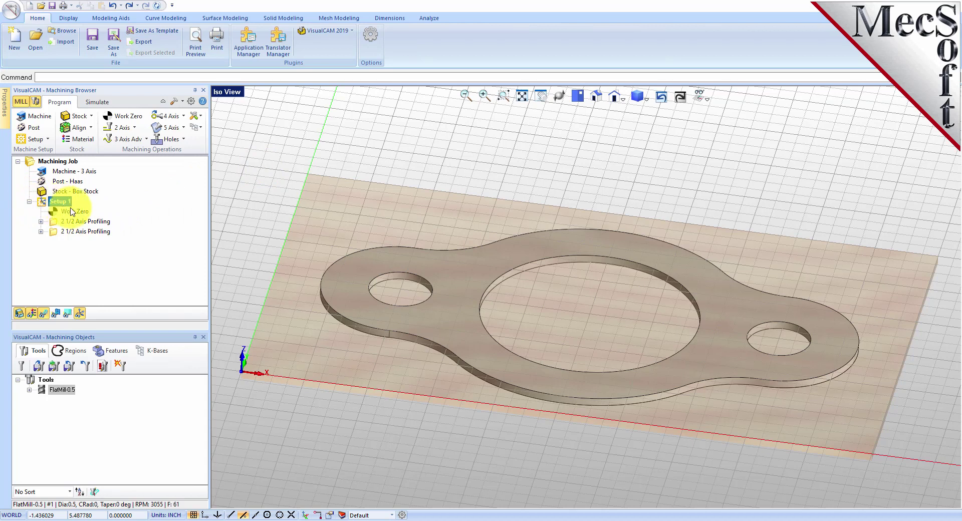
right_click(63, 201)
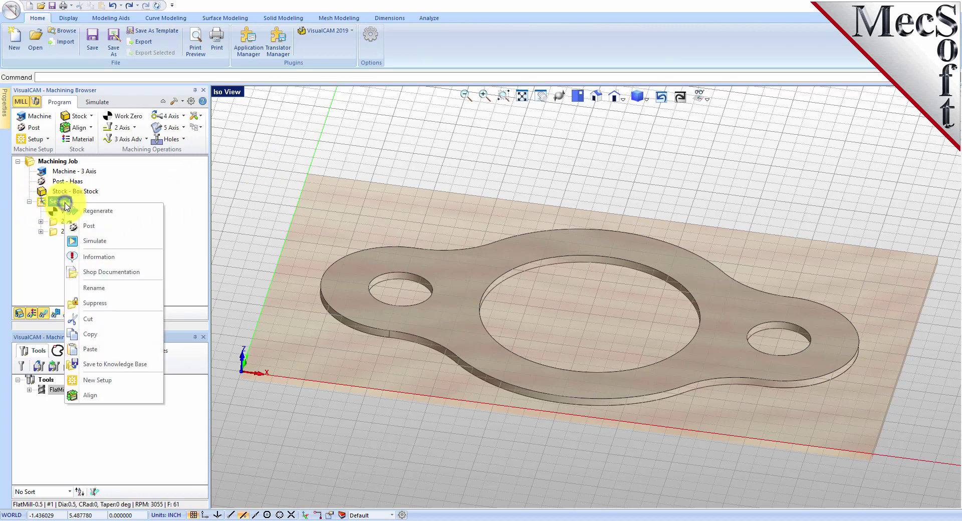
left_click(138, 261)
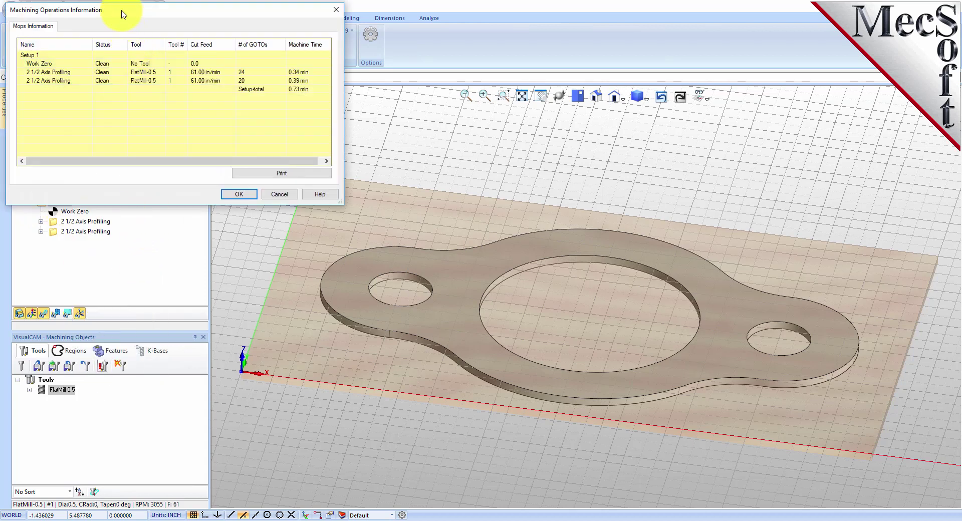
left_click_drag(247, 17, 290, 177)
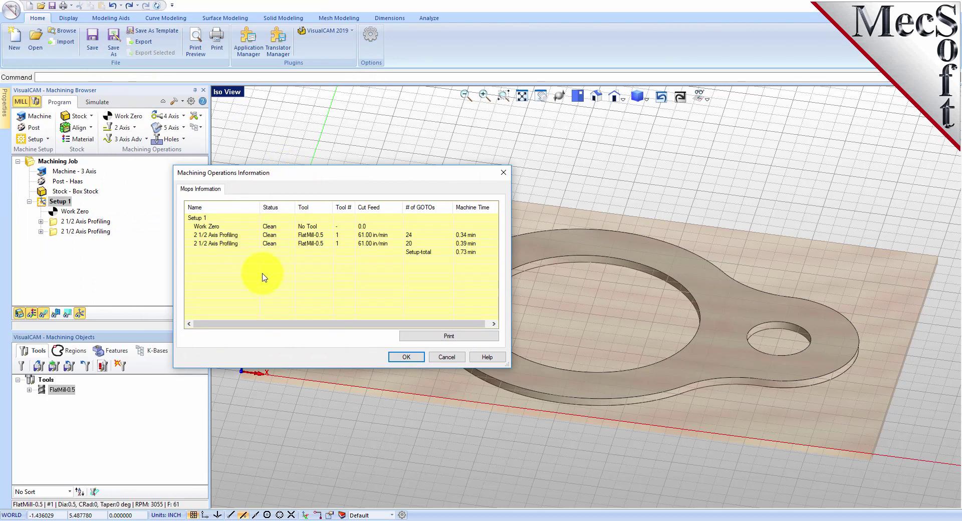
left_click(212, 235)
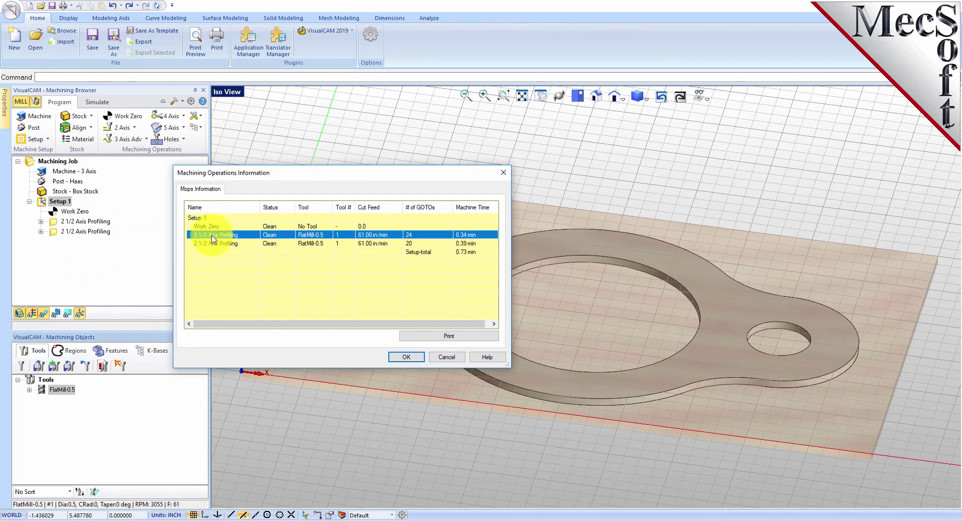
left_click(489, 244)
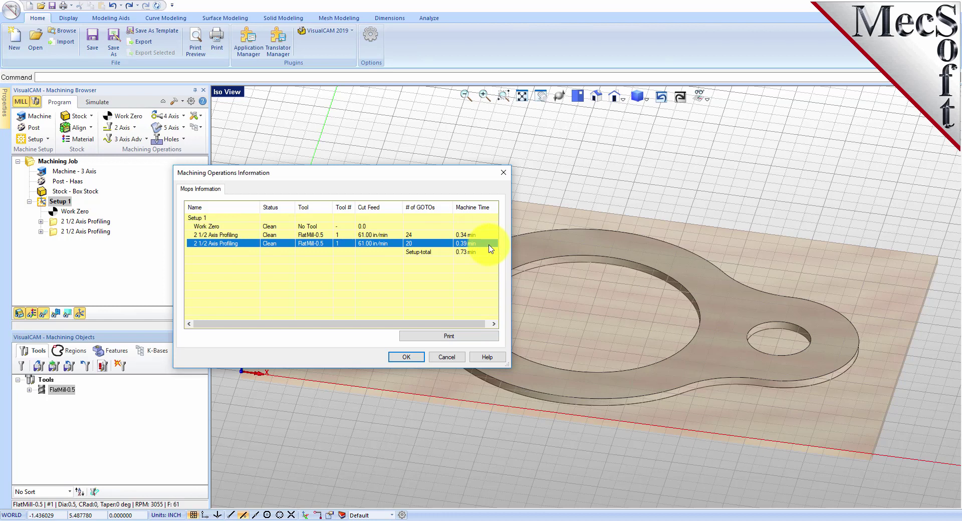
left_click(489, 254)
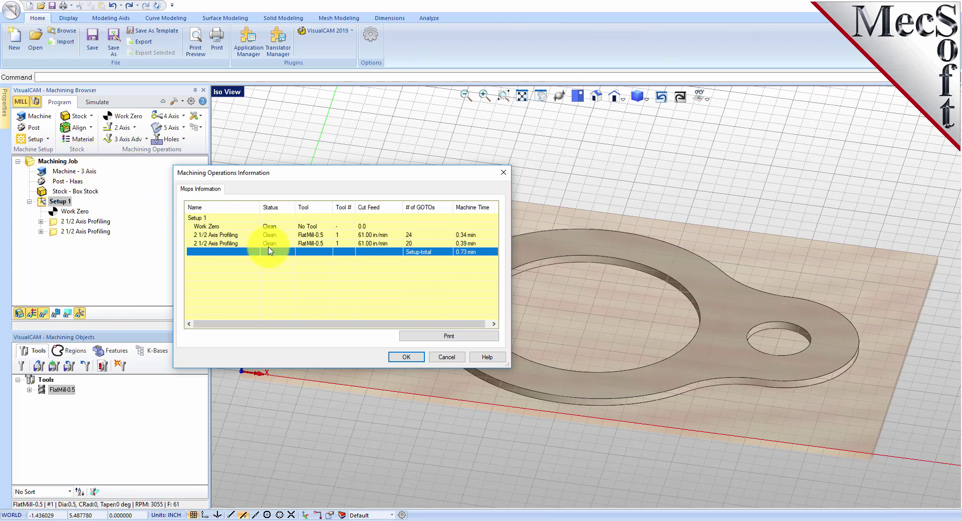
left_click(401, 359)
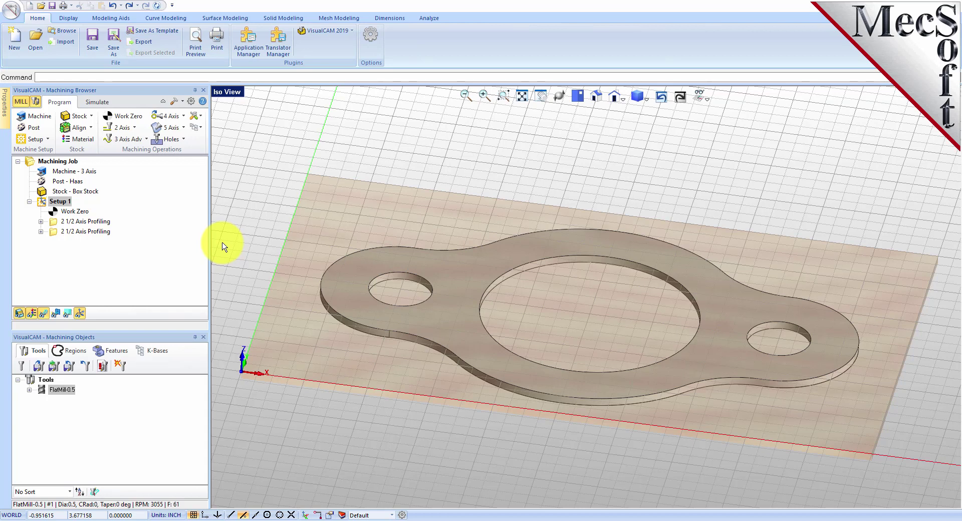
Show the gasket and stock in isometric view, zoomed to fit.
left_click(596, 96)
left_click(521, 96)
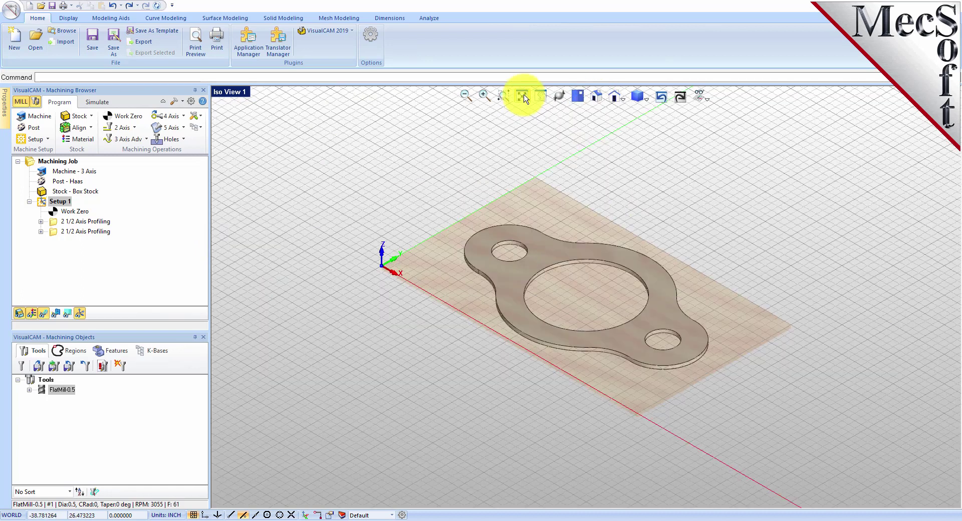
scroll(579, 264, "down", 1)
scroll(578, 265, "down", 2)
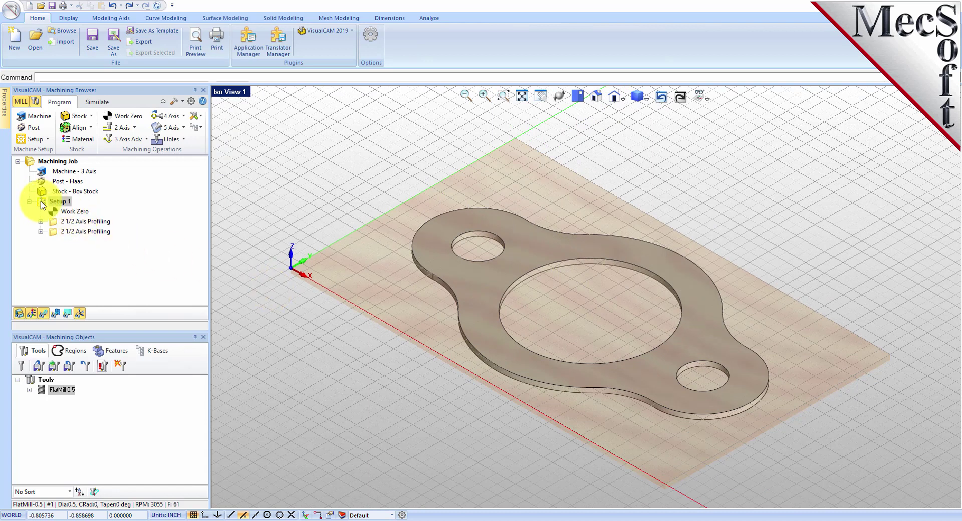
Generate Setup 1's shop documentation setup sheet using output template Template1.
left_click(62, 202)
right_click(63, 205)
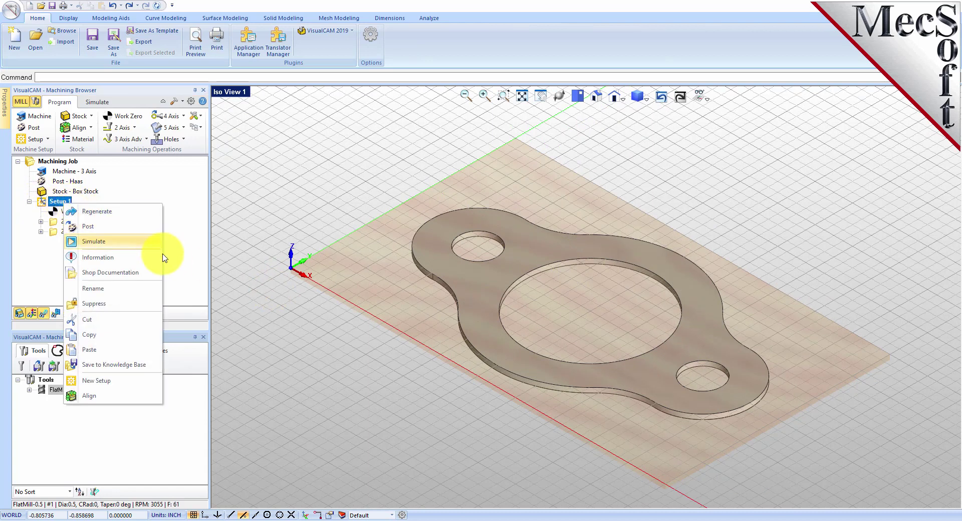
left_click(147, 273)
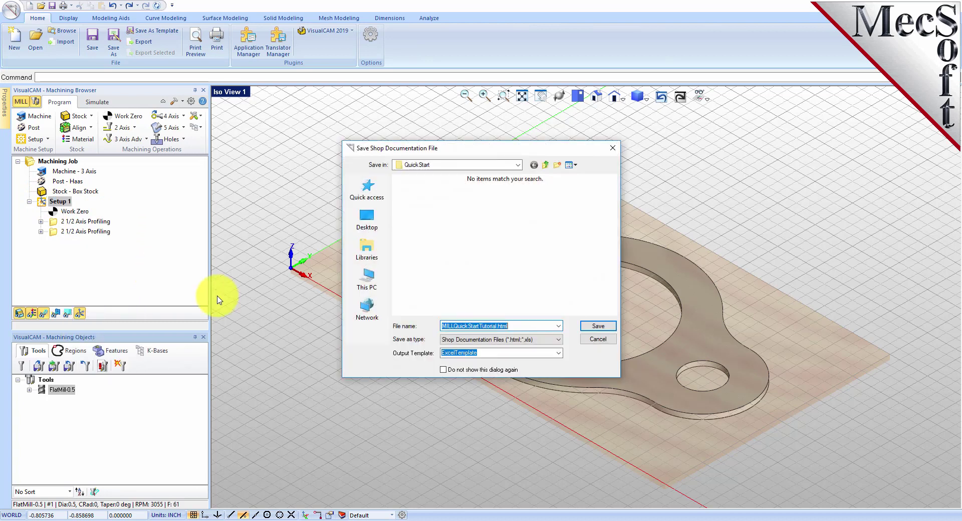
left_click(560, 354)
left_click(560, 354)
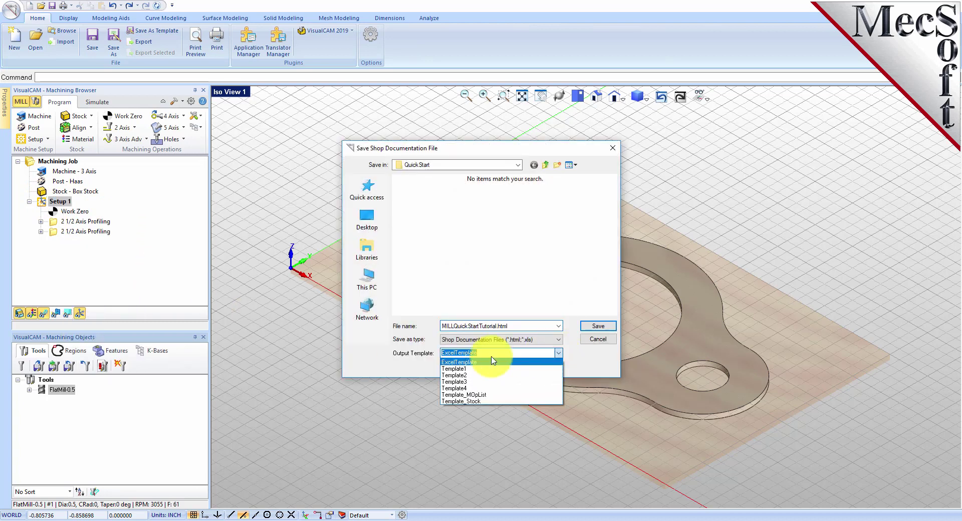
left_click(462, 373)
left_click(600, 327)
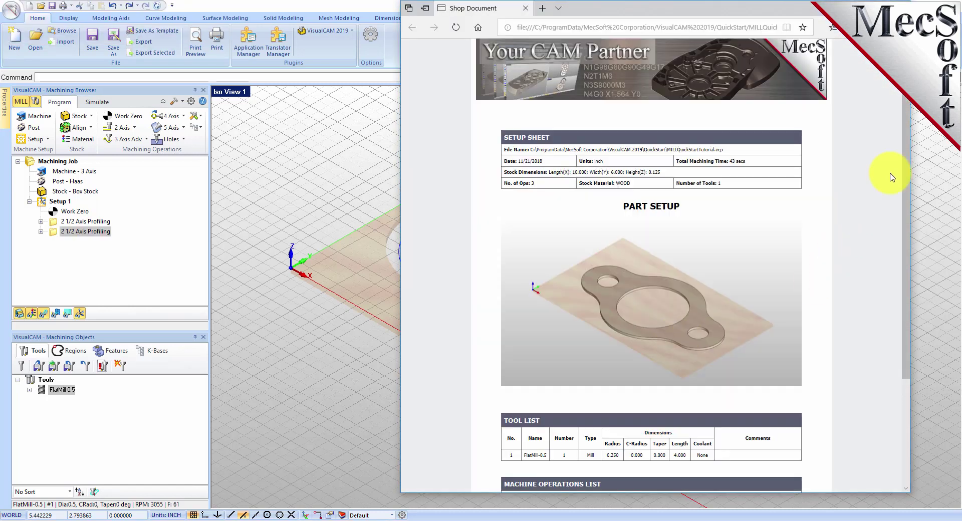
Scroll through the Edge setup sheet to the Tool List and Machine Operations List.
scroll(915, 170, "down", 3)
scroll(909, 131, "up", 3)
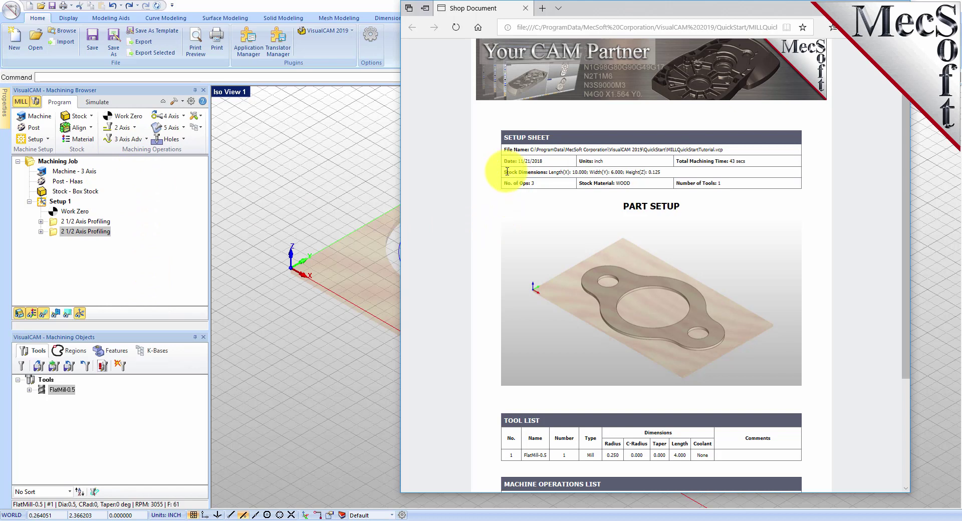
left_click_drag(506, 173, 666, 172)
scroll(590, 204, "down", 3)
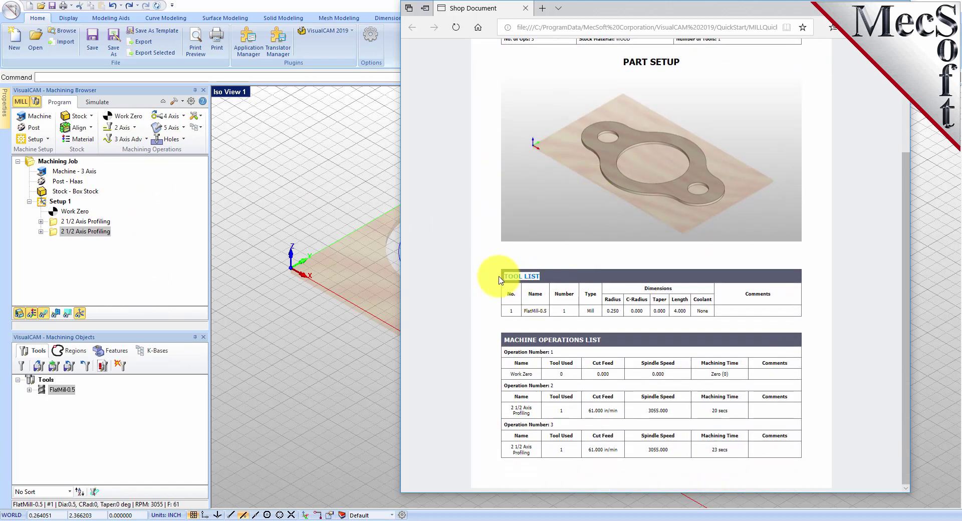
left_click_drag(501, 275, 540, 284)
left_click(563, 348)
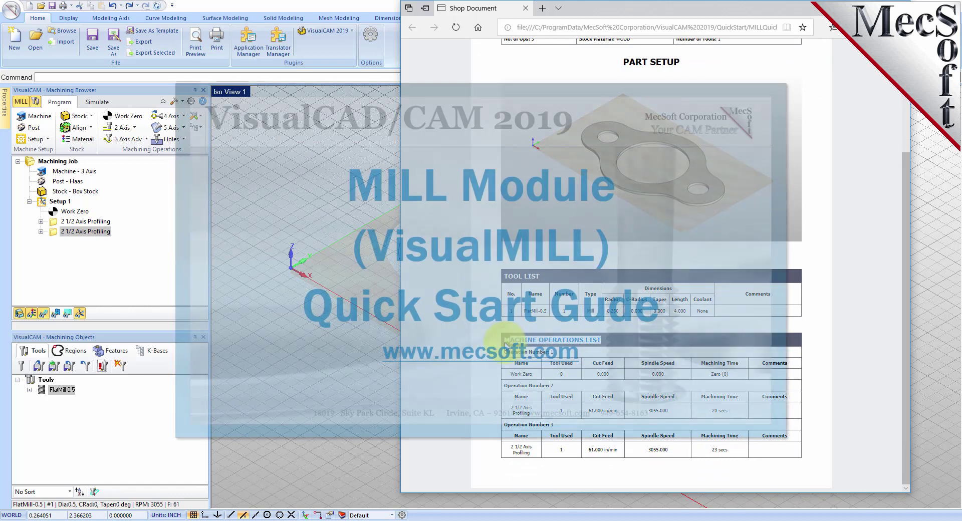